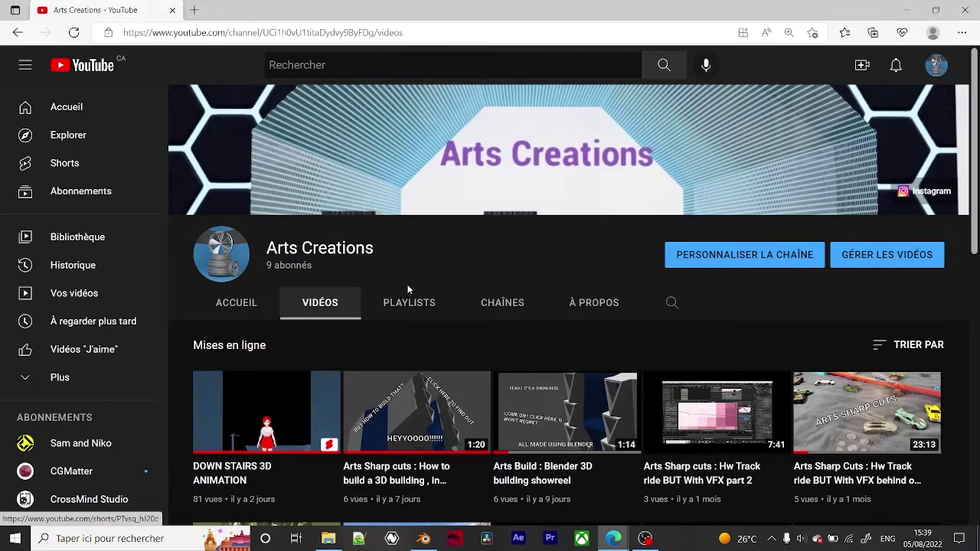
Switch from the video channel page to Blender and examine the building scene, closing in on the character at the top of the stairs
{"action": "scroll", "coordinate": [276, 394], "scroll_direction": "down", "scroll_amount": 1}
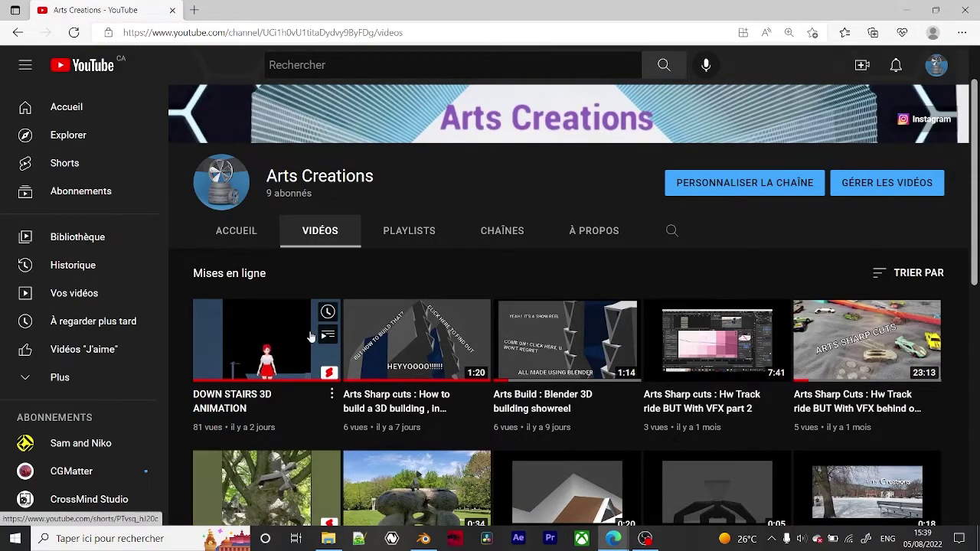
{"action": "left_click", "coordinate": [905, 10]}
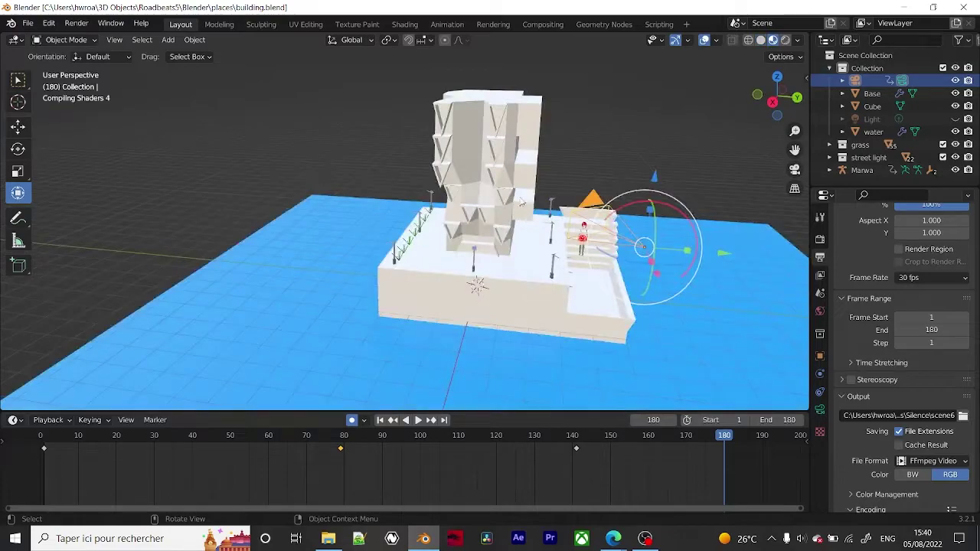
{"action": "middle_click_drag", "start_coordinate": [578, 201], "coordinate": [537, 204]}
{"action": "scroll", "coordinate": [537, 203], "scroll_direction": "up", "scroll_amount": 2}
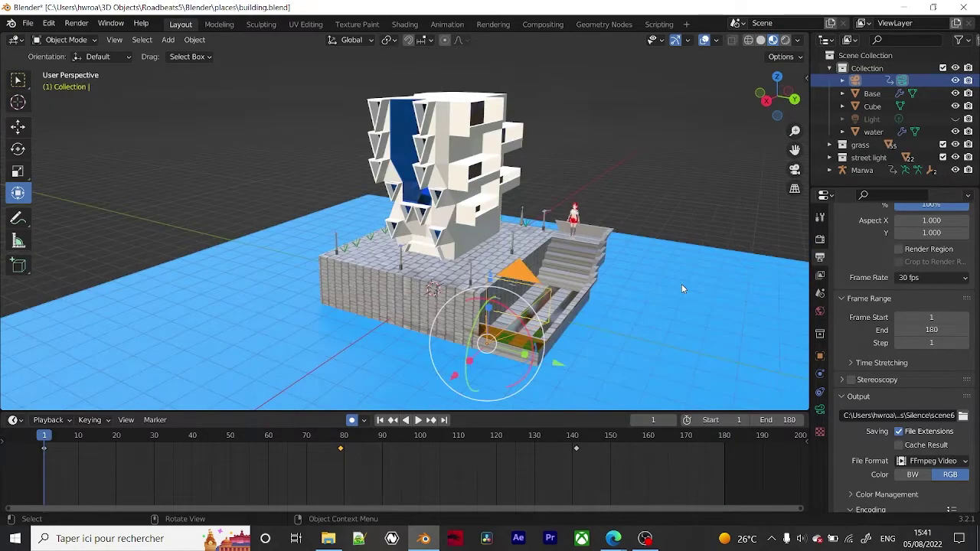
{"action": "middle_click_drag", "start_coordinate": [682, 285], "coordinate": [484, 253]}
{"action": "scroll", "coordinate": [575, 253], "scroll_direction": "up", "scroll_amount": 4}
{"action": "scroll", "coordinate": [432, 256], "scroll_direction": "up", "scroll_amount": 2}
{"action": "scroll", "coordinate": [431, 255], "scroll_direction": "up", "scroll_amount": 3}
{"action": "middle_click_drag", "start_coordinate": [578, 251], "coordinate": [510, 237], "text": "shift"}
Locate the VRoid Studio shortcut on the desktop and switch back to the character scene in Blender
{"action": "left_click", "coordinate": [904, 10]}
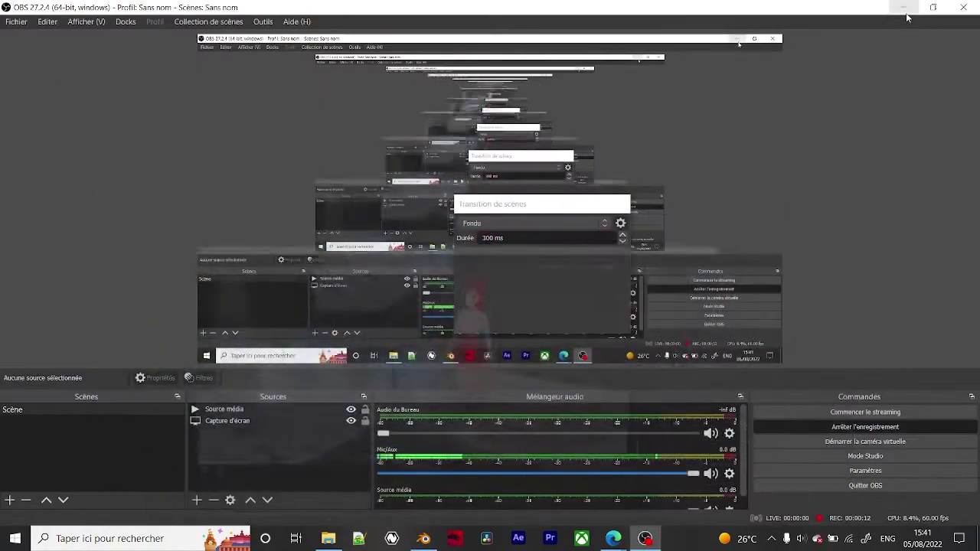
{"action": "left_click", "coordinate": [904, 11]}
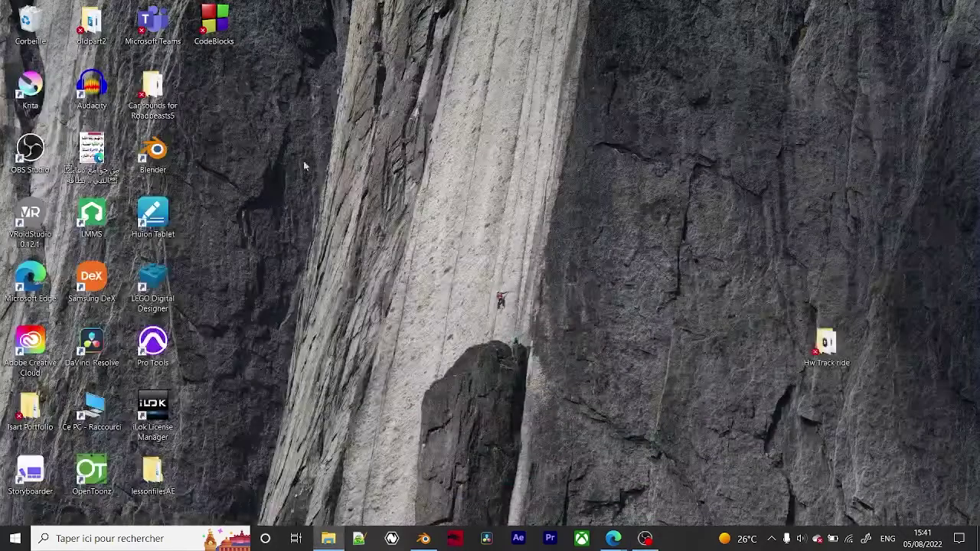
{"action": "left_click", "coordinate": [11, 213]}
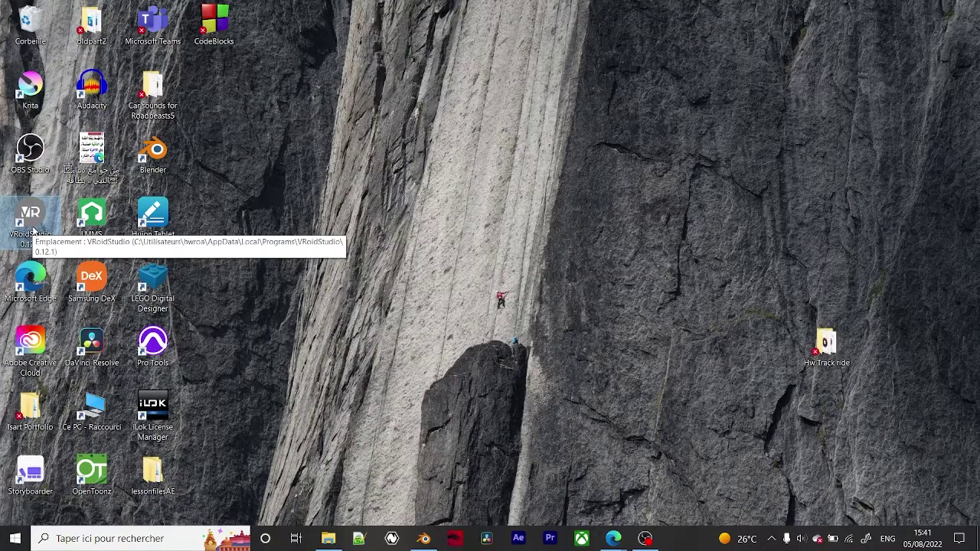
{"action": "left_click", "coordinate": [422, 539]}
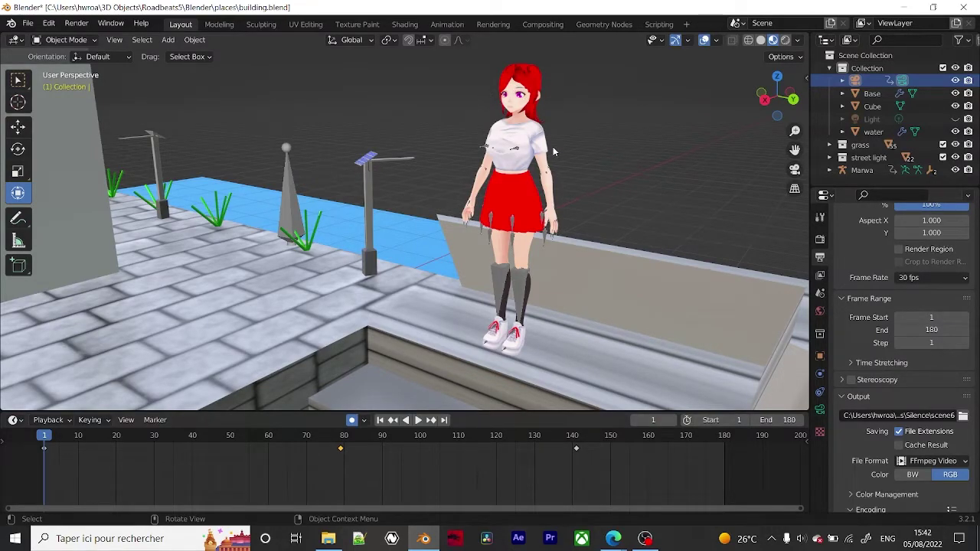
{"action": "middle_click_drag", "start_coordinate": [551, 157], "coordinate": [582, 180]}
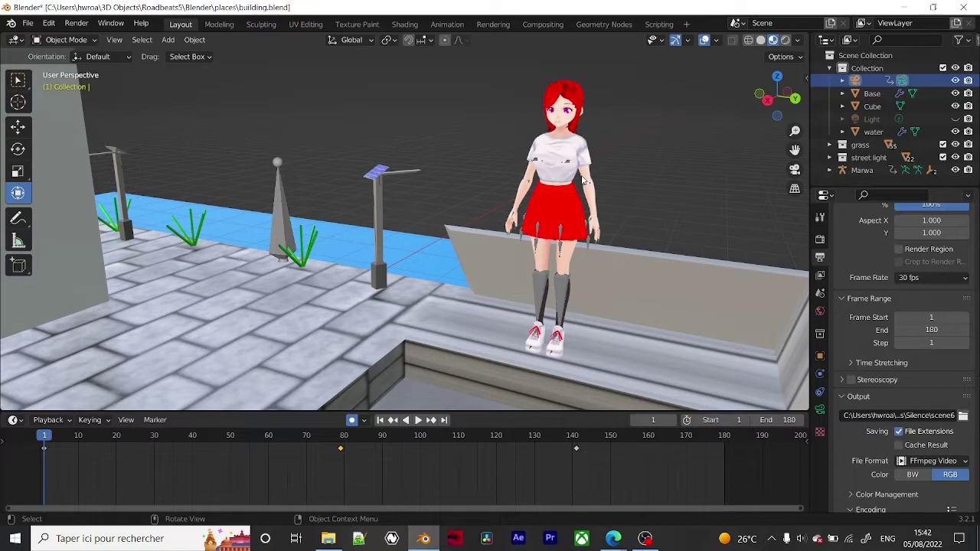
{"action": "middle_click_drag", "start_coordinate": [582, 180], "coordinate": [522, 175]}
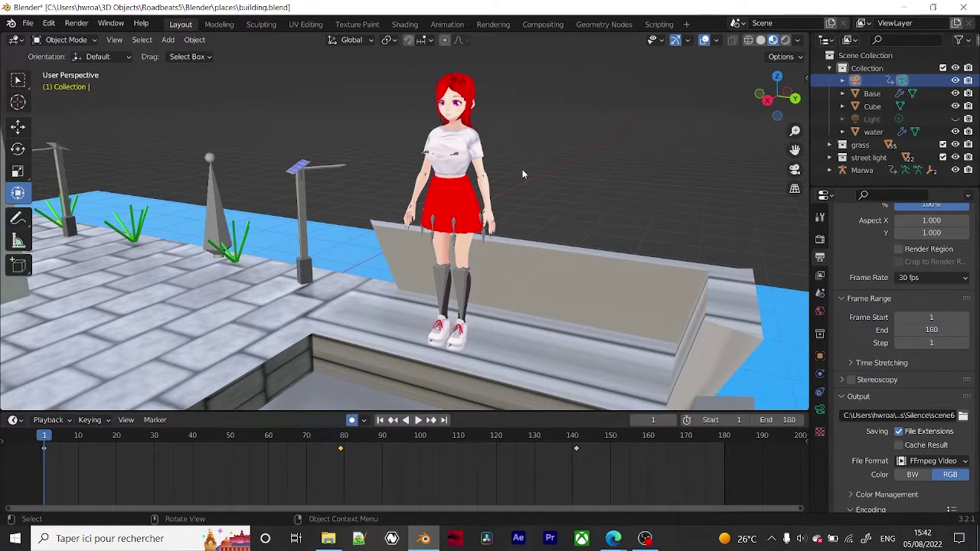
{"action": "middle_click_drag", "start_coordinate": [506, 155], "coordinate": [497, 138]}
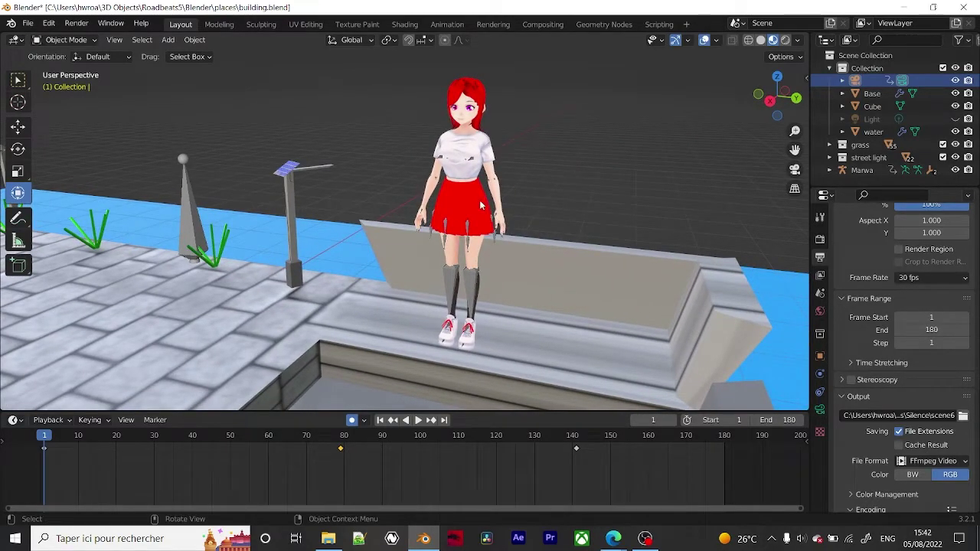
{"action": "scroll", "coordinate": [531, 157], "scroll_direction": "down", "scroll_amount": 4}
{"action": "scroll", "coordinate": [516, 164], "scroll_direction": "up", "scroll_amount": 3}
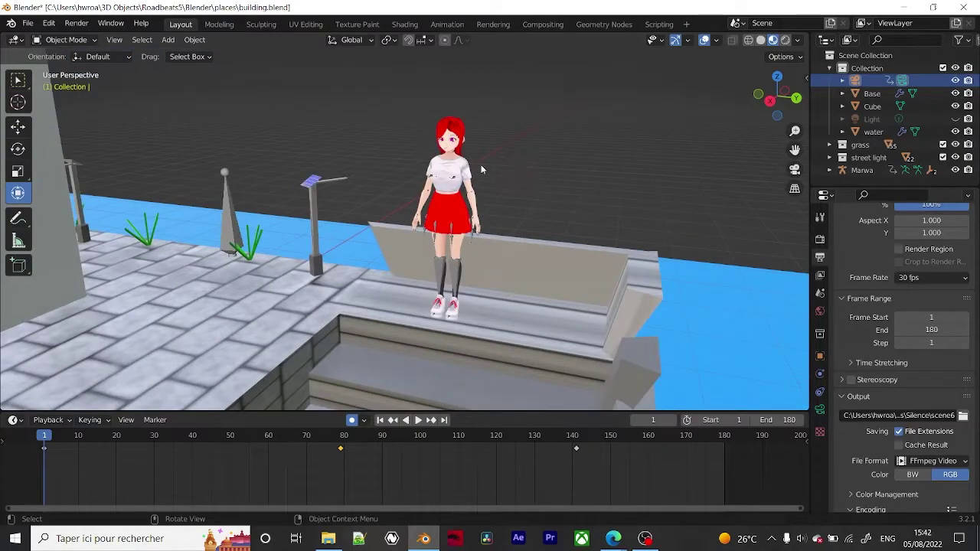
Switch to VRoid Studio and review the test2 avatar in the hair, body and face editors, including the Eyes parameters
{"action": "left_click", "coordinate": [26, 26]}
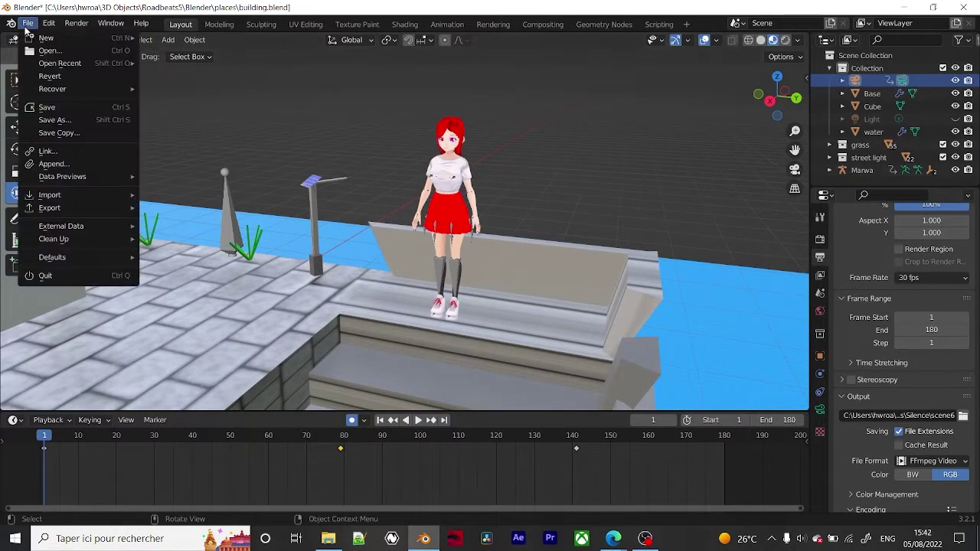
{"action": "left_click", "coordinate": [902, 7]}
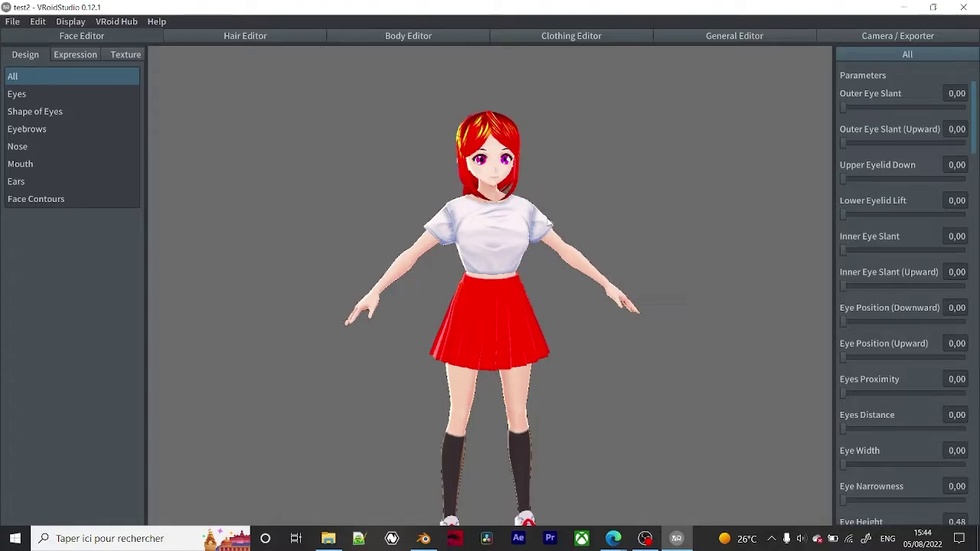
{"action": "right_click_drag", "start_coordinate": [514, 168], "coordinate": [569, 191]}
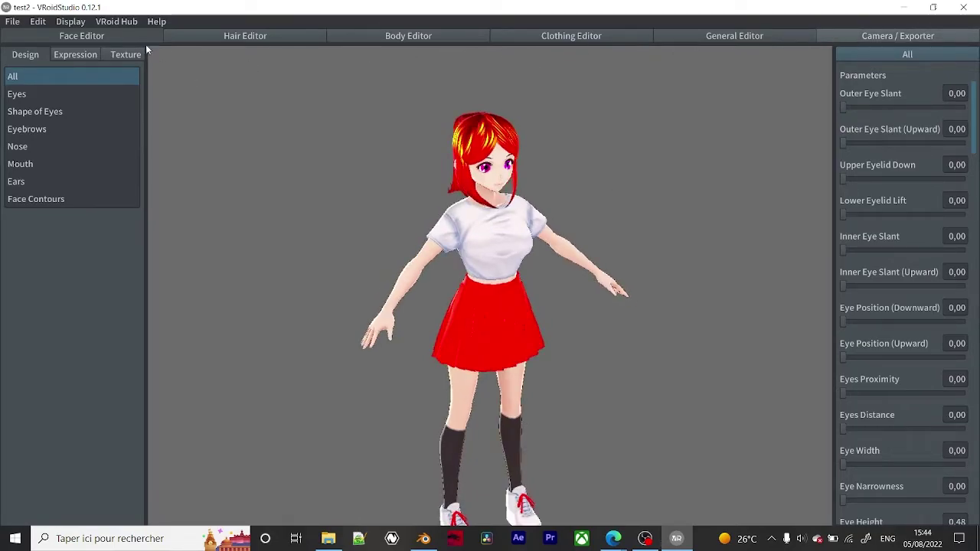
{"action": "left_click", "coordinate": [226, 32]}
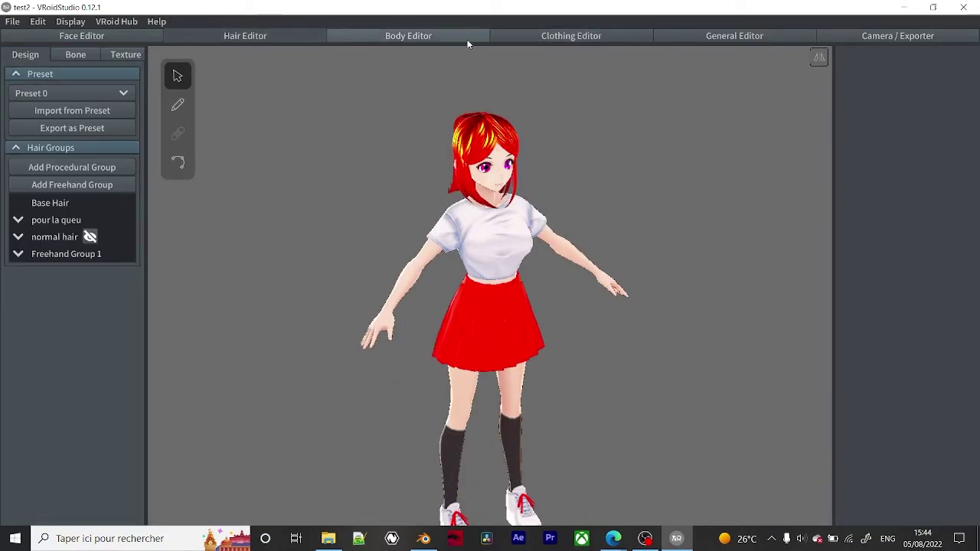
{"action": "left_click", "coordinate": [460, 42]}
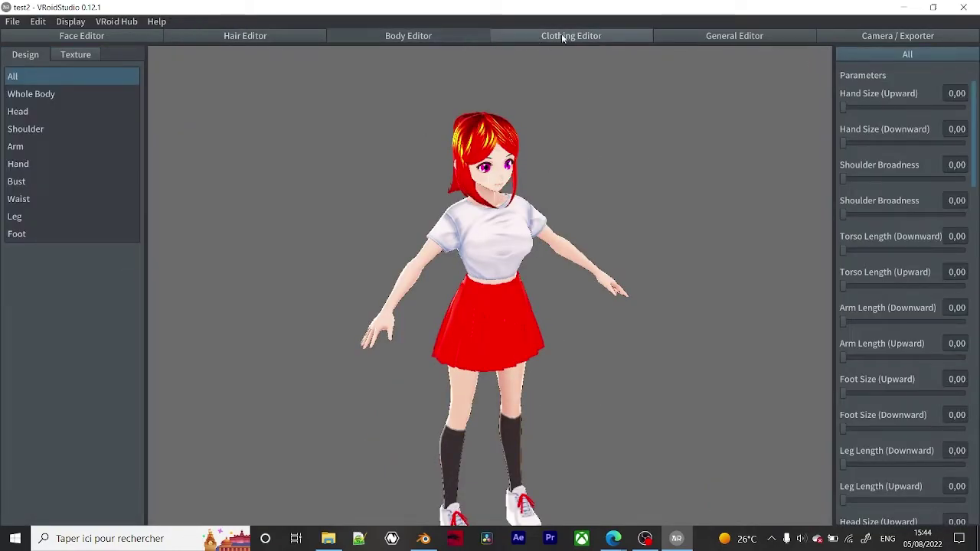
{"action": "left_click", "coordinate": [126, 32]}
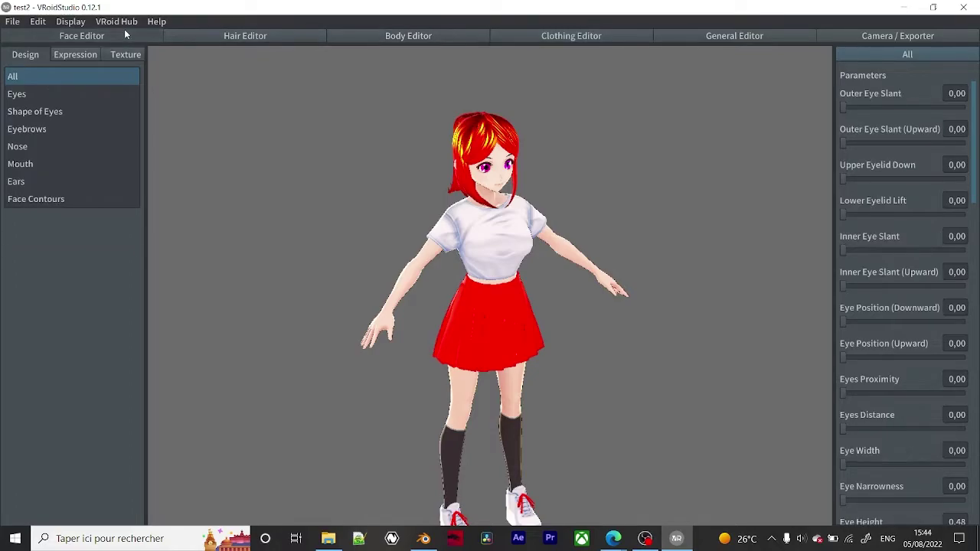
{"action": "left_click", "coordinate": [57, 94]}
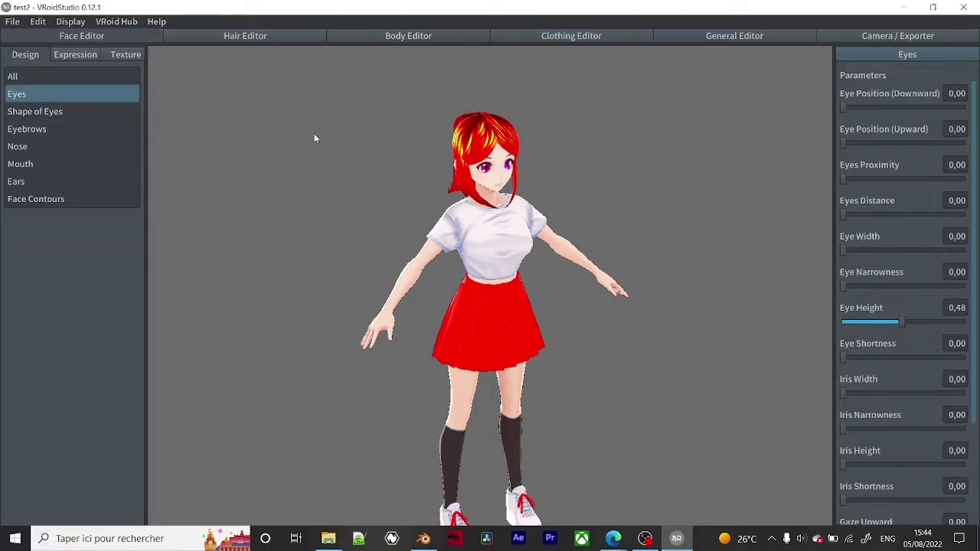
Start exporting the avatar as a VRM, filling in the required avatar name and author and accepting the VRM settings
{"action": "left_click", "coordinate": [855, 37]}
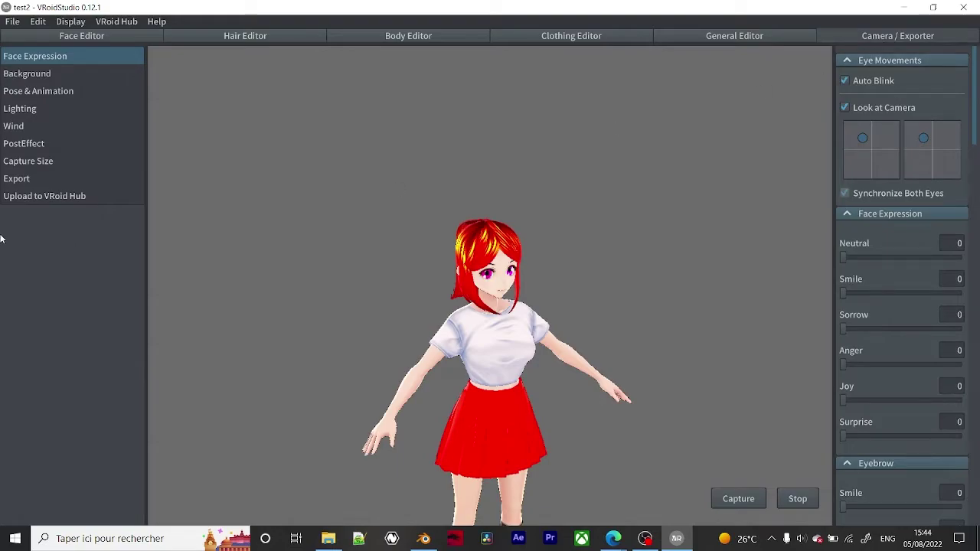
{"action": "left_click", "coordinate": [73, 178]}
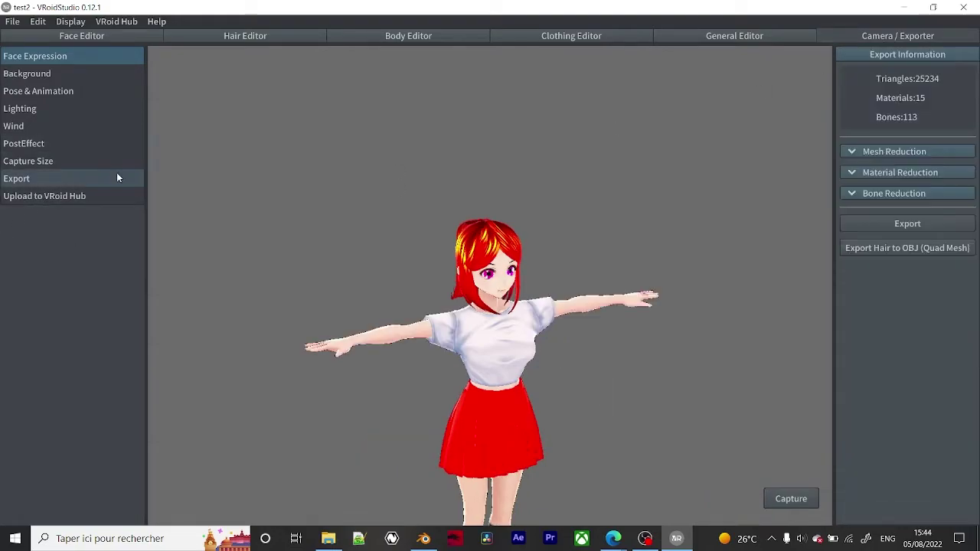
{"action": "left_click", "coordinate": [900, 225]}
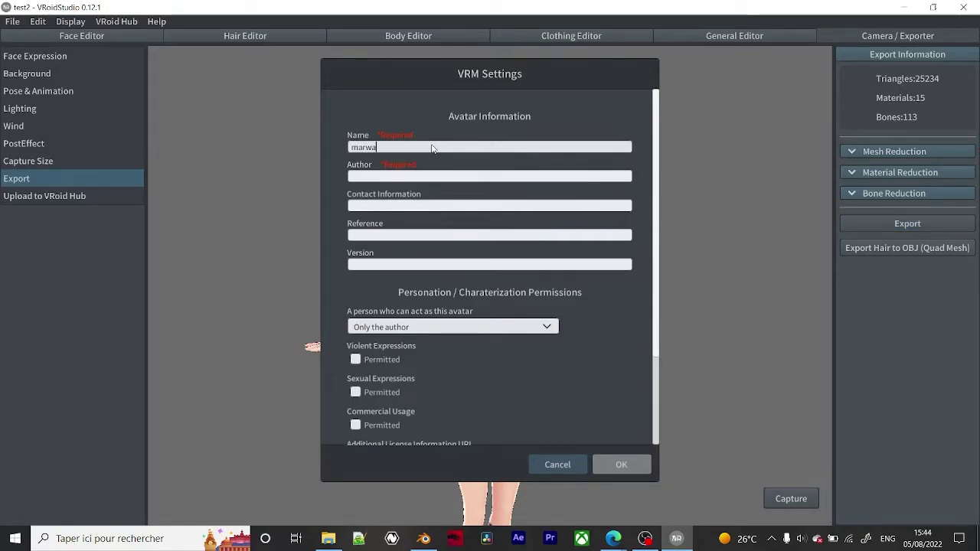
{"action": "left_click", "coordinate": [433, 177]}
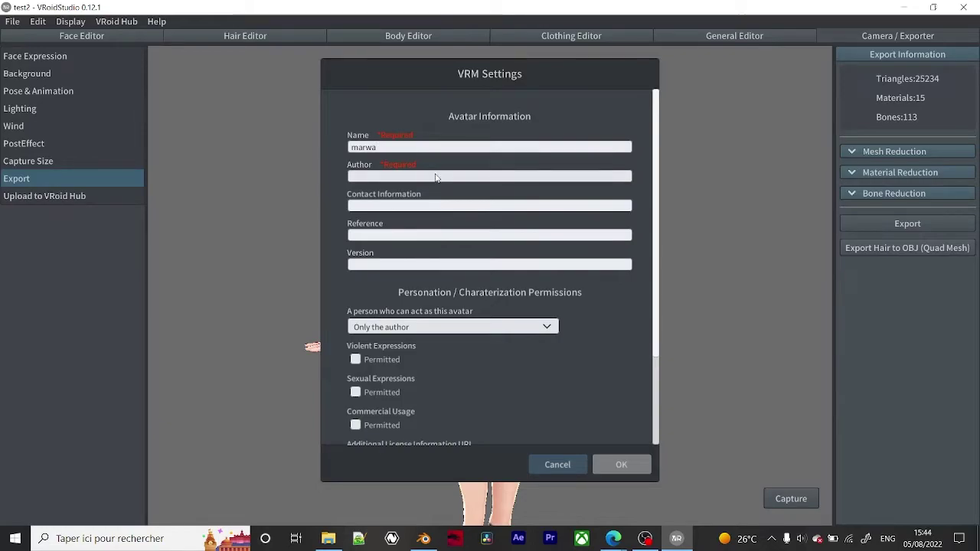
{"action": "type", "text": "marwa"}
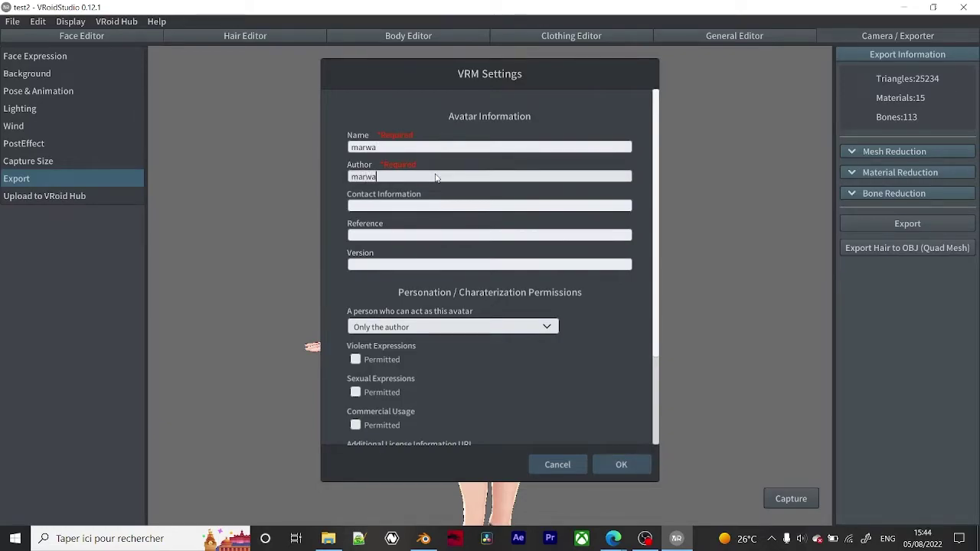
{"action": "left_click", "coordinate": [621, 464]}
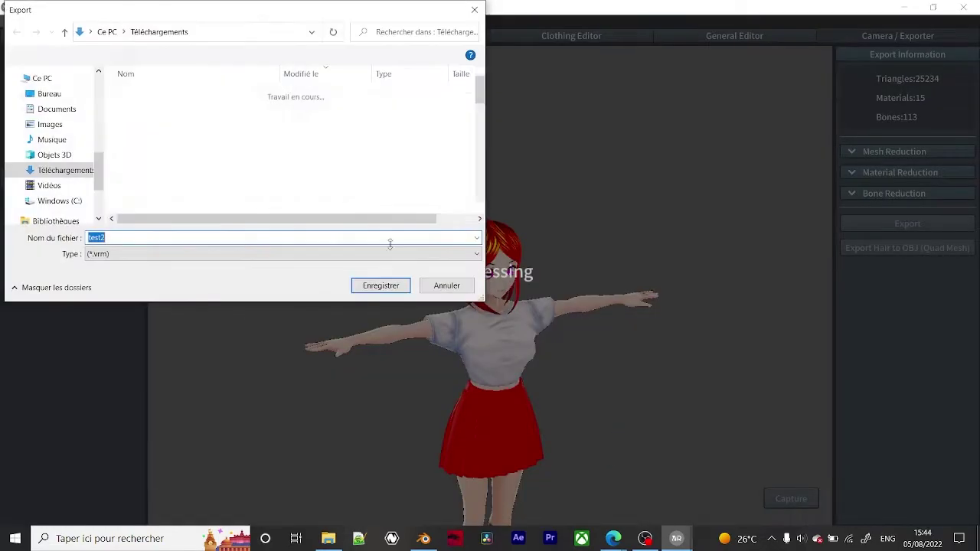
Choose the avatars folder inside Documents > vroid as the destination for the VRM export
{"action": "scroll", "coordinate": [227, 153], "scroll_direction": "down", "scroll_amount": 1}
{"action": "scroll", "coordinate": [220, 147], "scroll_direction": "up", "scroll_amount": 1}
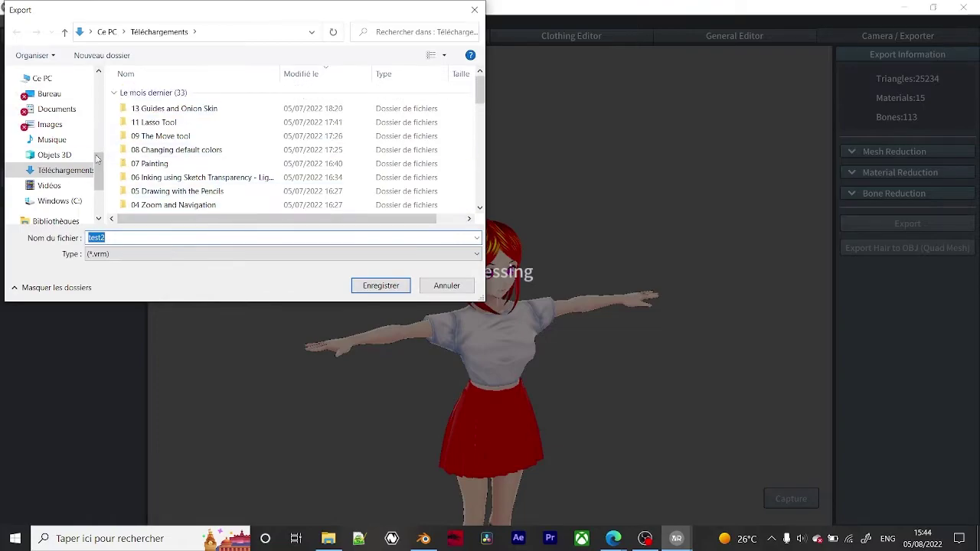
{"action": "left_click", "coordinate": [66, 117]}
{"action": "scroll", "coordinate": [210, 145], "scroll_direction": "down", "scroll_amount": 4}
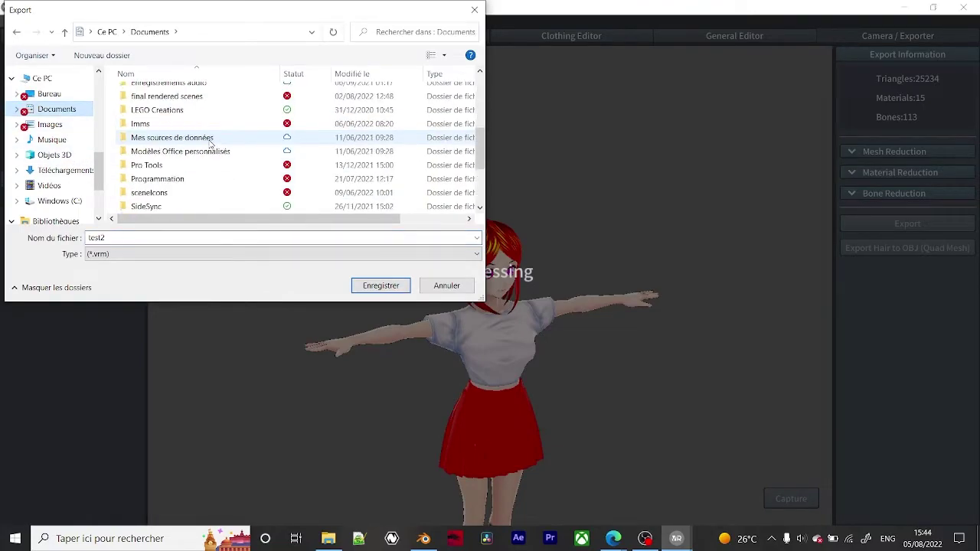
{"action": "scroll", "coordinate": [194, 181], "scroll_direction": "up", "scroll_amount": 3}
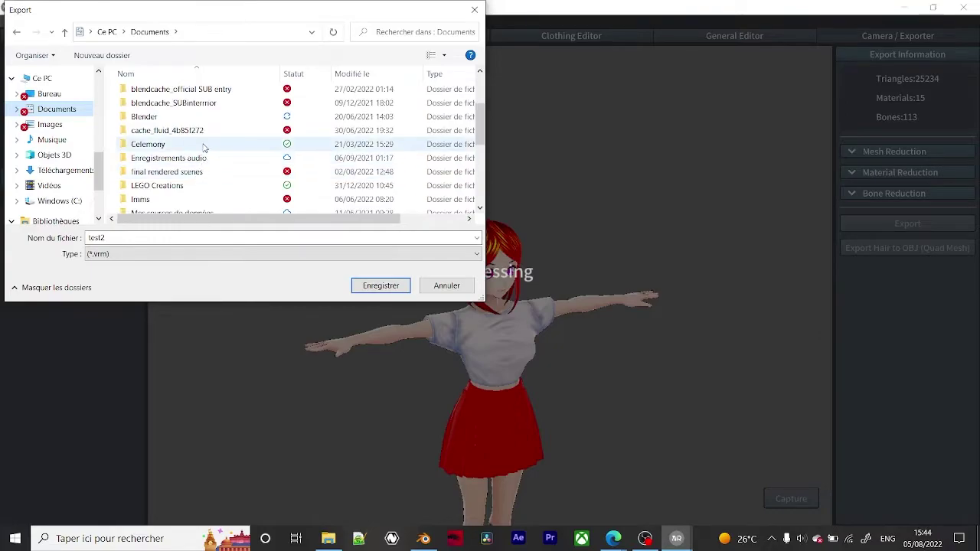
{"action": "scroll", "coordinate": [201, 145], "scroll_direction": "down", "scroll_amount": 1}
{"action": "scroll", "coordinate": [196, 154], "scroll_direction": "down", "scroll_amount": 4}
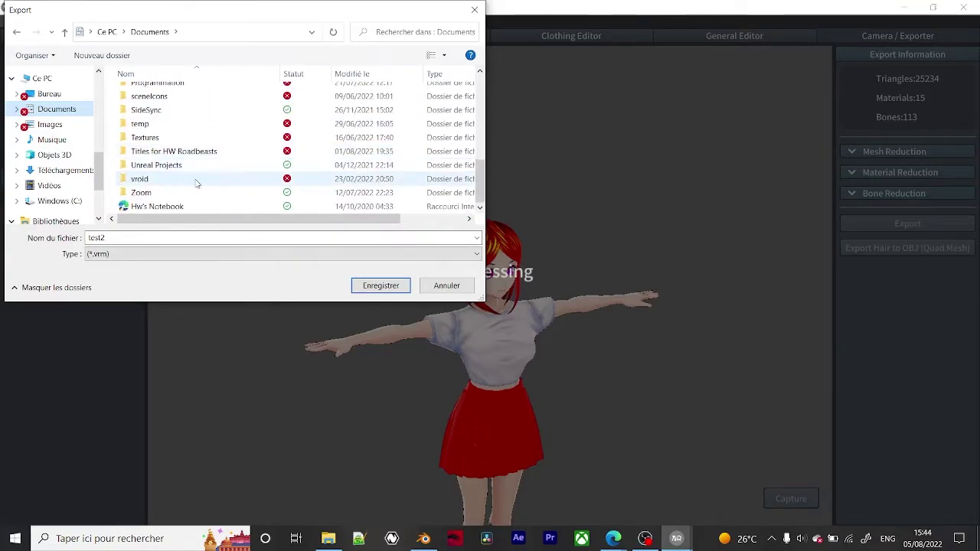
{"action": "double_click", "coordinate": [196, 183]}
{"action": "double_click", "coordinate": [178, 95]}
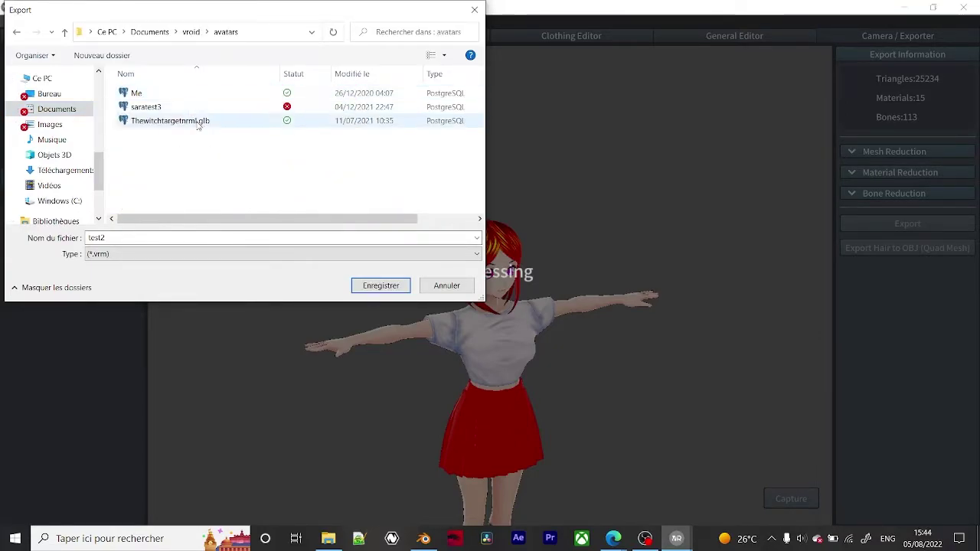
Replace the suggested file name and save the VRM export
{"action": "double_click", "coordinate": [192, 237]}
{"action": "left_click", "coordinate": [184, 240]}
{"action": "key", "text": "BackSpace"}
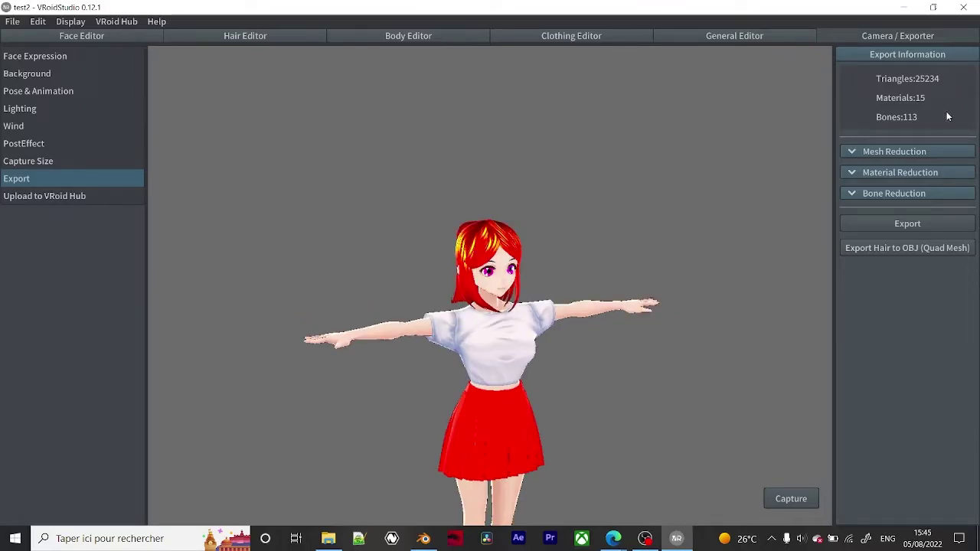
Close VRoid Studio and switch to Blender, viewing the whole building scene
{"action": "left_click", "coordinate": [963, 7]}
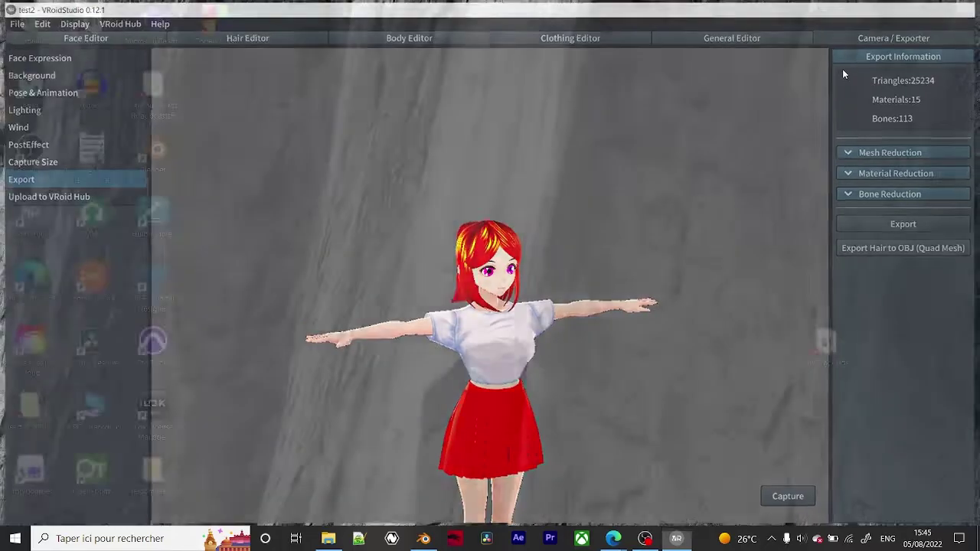
{"action": "left_click", "coordinate": [423, 538]}
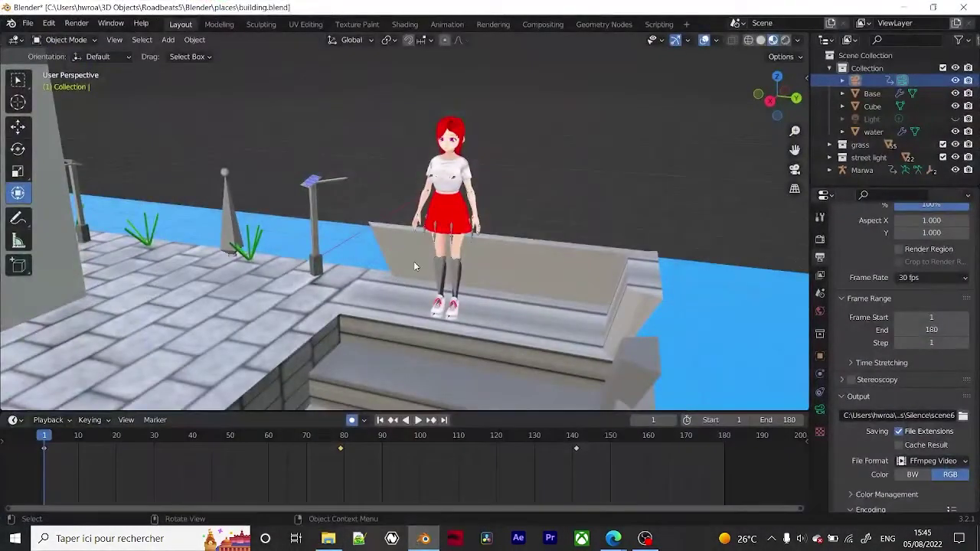
{"action": "scroll", "coordinate": [417, 261], "scroll_direction": "down", "scroll_amount": 8}
{"action": "scroll", "coordinate": [345, 284], "scroll_direction": "down", "scroll_amount": 5}
{"action": "middle_click_drag", "start_coordinate": [330, 289], "coordinate": [407, 244], "text": "shift"}
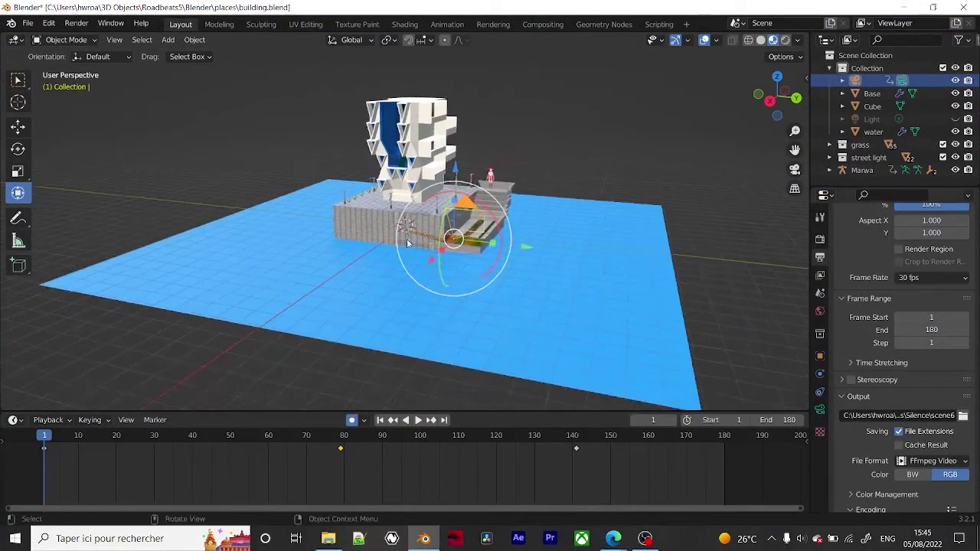
Import the marwa.glb avatar as a glTF 2.0 file from the vroid avatars folder
{"action": "left_click", "coordinate": [829, 68]}
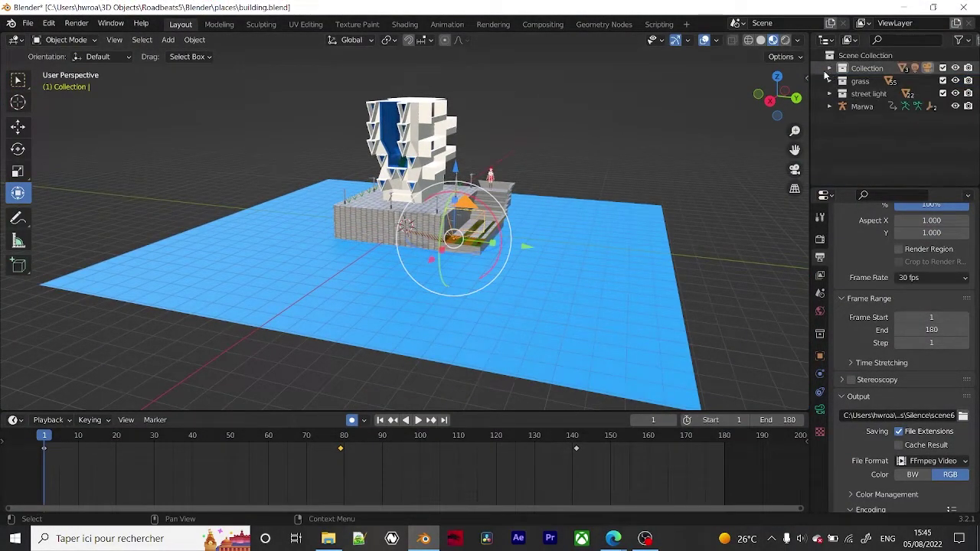
{"action": "left_click", "coordinate": [28, 23]}
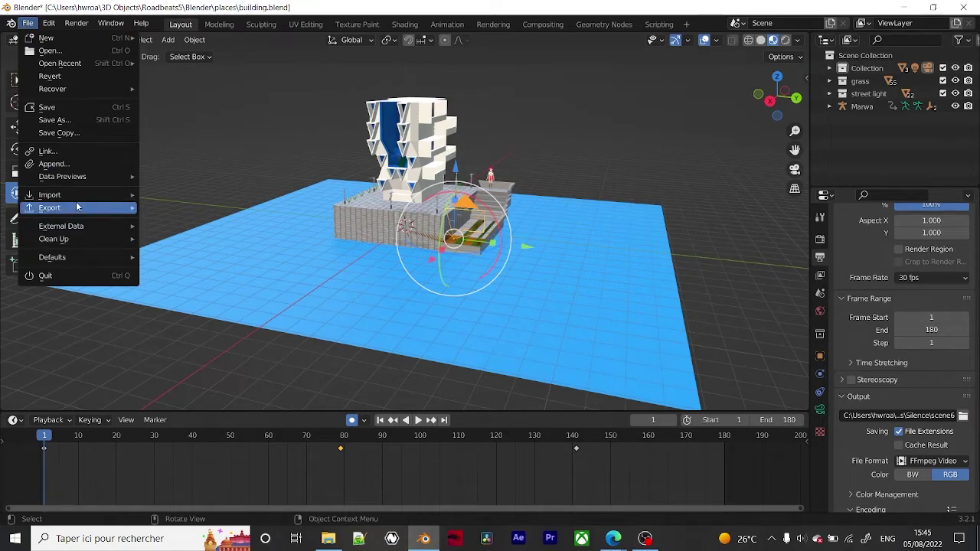
{"action": "mouse_move", "coordinate": [77, 195]}
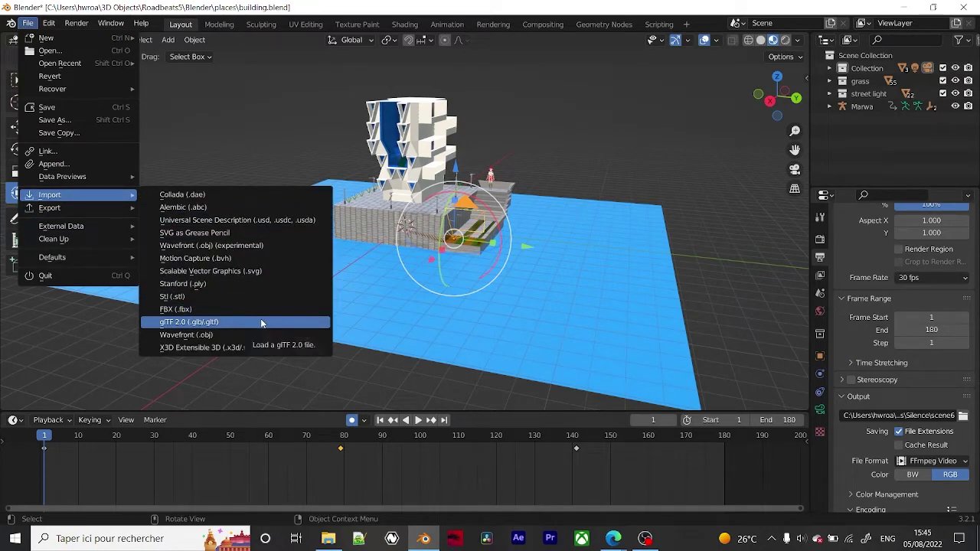
{"action": "left_click", "coordinate": [215, 325]}
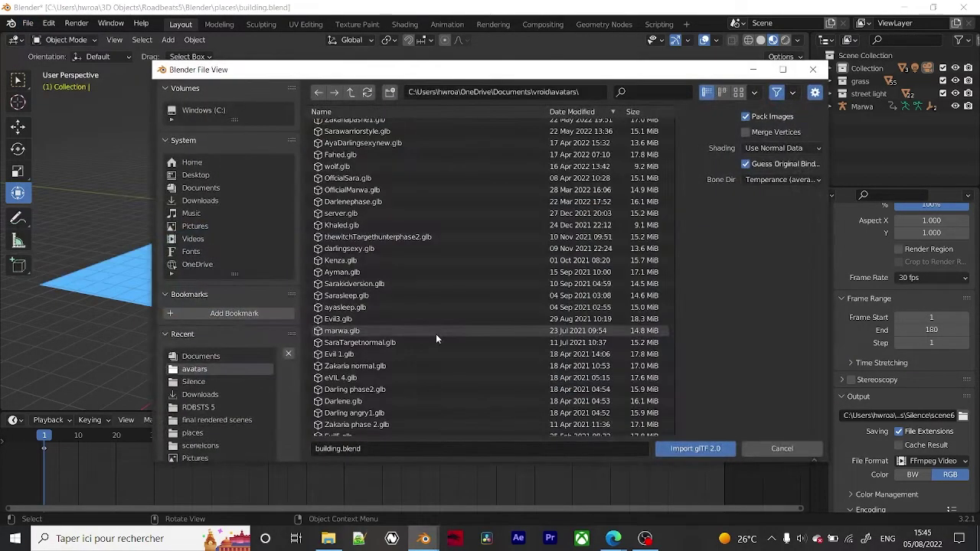
{"action": "left_click", "coordinate": [434, 331]}
{"action": "double_click", "coordinate": [434, 330]}
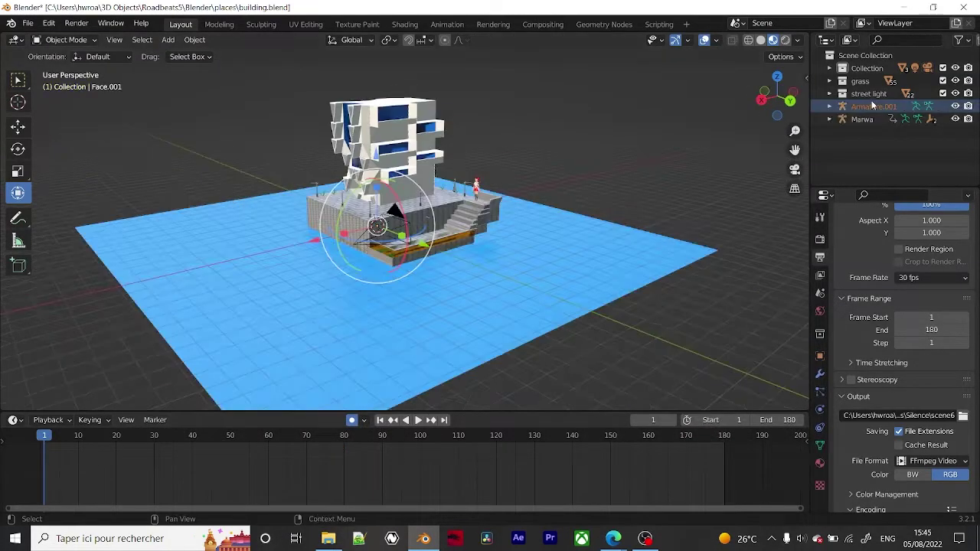
Move the imported avatar's armature along the X axis out of the building onto the open water
{"action": "left_click", "coordinate": [870, 106]}
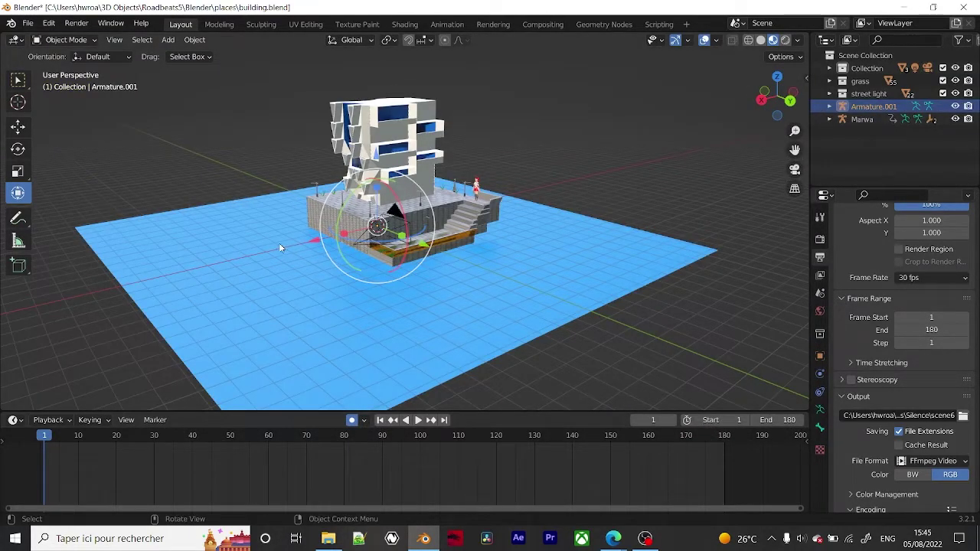
{"action": "left_click_drag", "start_coordinate": [313, 241], "coordinate": [162, 263]}
{"action": "scroll", "coordinate": [259, 264], "scroll_direction": "up", "scroll_amount": 5}
{"action": "middle_click_drag", "start_coordinate": [259, 264], "coordinate": [527, 191], "text": "shift"}
{"action": "key", "text": "s"}
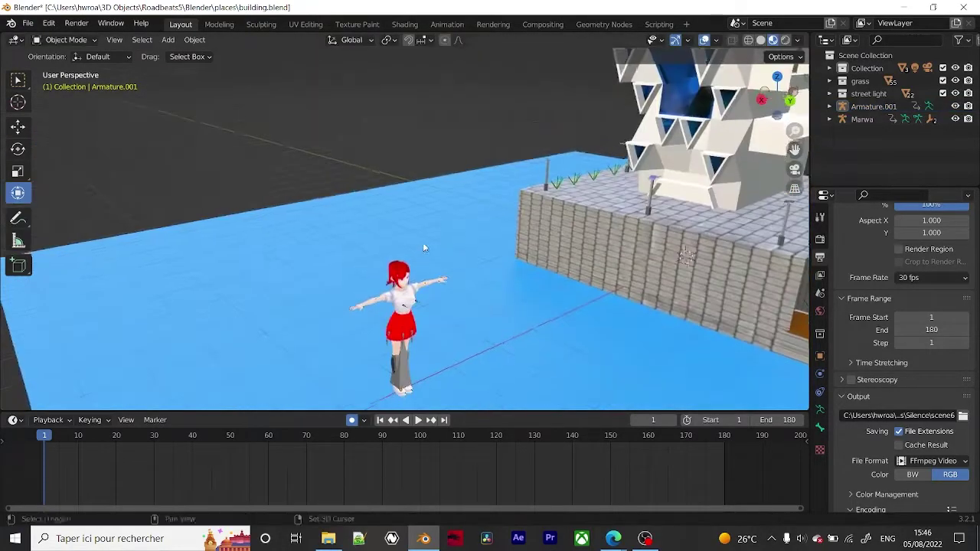
{"action": "scroll", "coordinate": [425, 242], "scroll_direction": "up", "scroll_amount": 4}
{"action": "middle_click_drag", "start_coordinate": [424, 242], "coordinate": [427, 145], "text": "shift"}
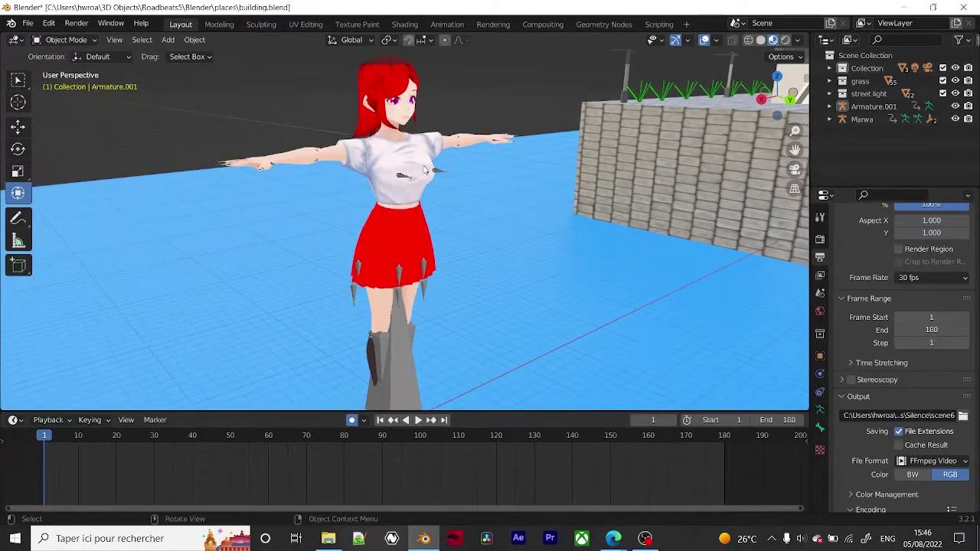
Delete the imported Armature.001 and its leftover meshes, keeping the existing Marwa character
{"action": "left_click", "coordinate": [876, 107]}
{"action": "key", "text": "x"}
{"action": "left_click", "coordinate": [536, 229]}
{"action": "left_click", "coordinate": [871, 107]}
{"action": "key", "text": "x"}
{"action": "left_click", "coordinate": [871, 108]}
{"action": "key", "text": "x"}
{"action": "left_click", "coordinate": [871, 108]}
{"action": "key", "text": "x"}
{"action": "left_click", "coordinate": [871, 108]}
{"action": "key", "text": "x"}
{"action": "left_click", "coordinate": [871, 119]}
{"action": "key", "text": "x"}
Select the Marwa armature standing at the head of the stairs and put it in Pose Mode
{"action": "middle_click_drag", "start_coordinate": [655, 197], "coordinate": [355, 258]}
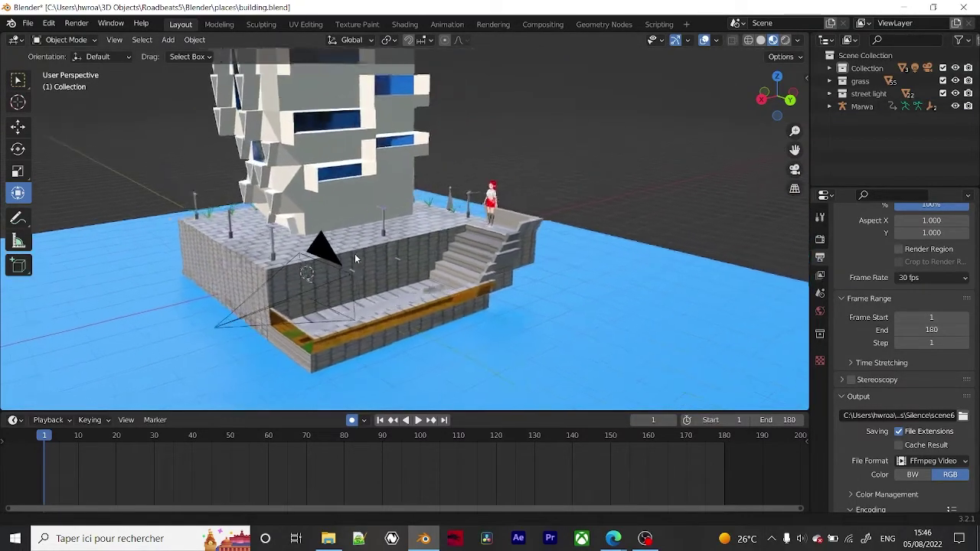
{"action": "scroll", "coordinate": [354, 258], "scroll_direction": "up", "scroll_amount": 7}
{"action": "middle_click_drag", "start_coordinate": [563, 257], "coordinate": [558, 193]}
{"action": "left_click", "coordinate": [857, 108]}
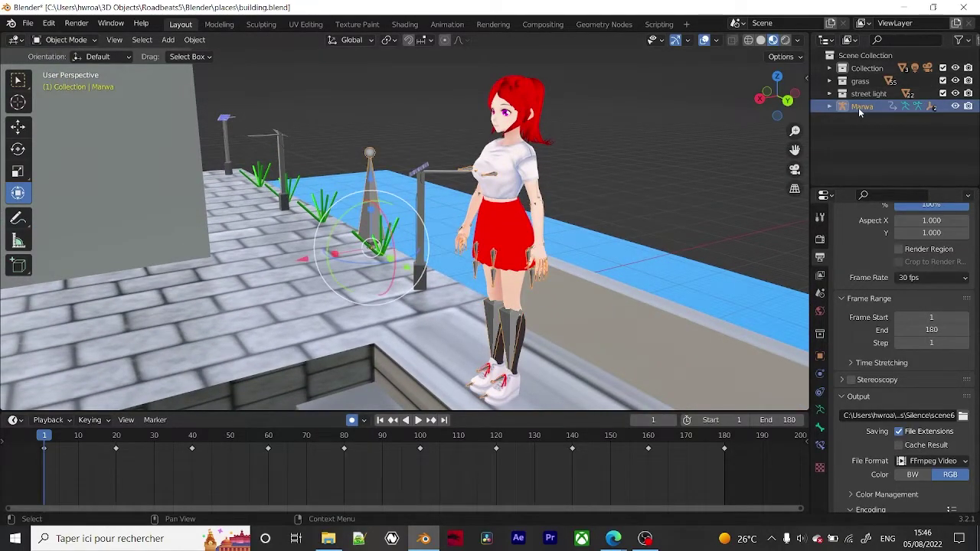
{"action": "left_click", "coordinate": [49, 43]}
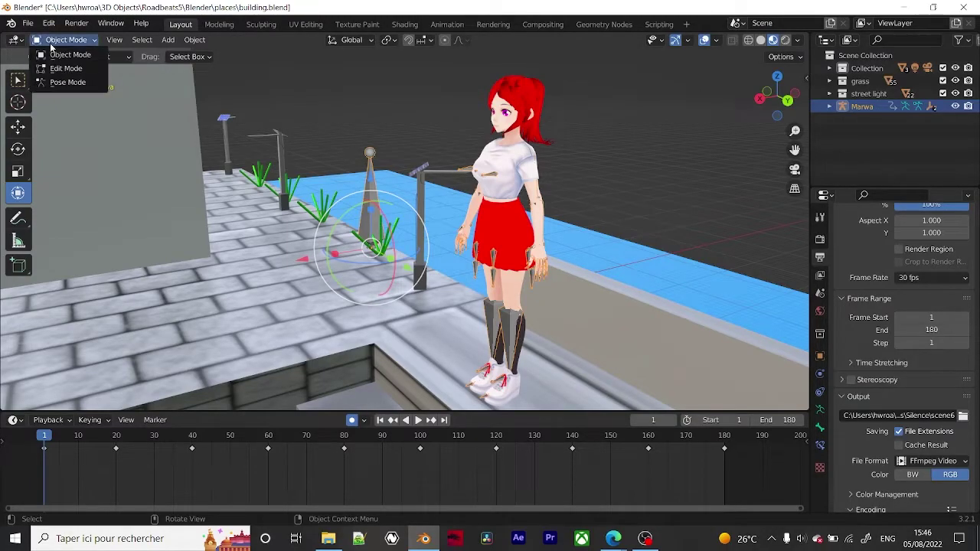
{"action": "left_click", "coordinate": [68, 82]}
{"action": "middle_click_drag", "start_coordinate": [329, 179], "coordinate": [313, 174]}
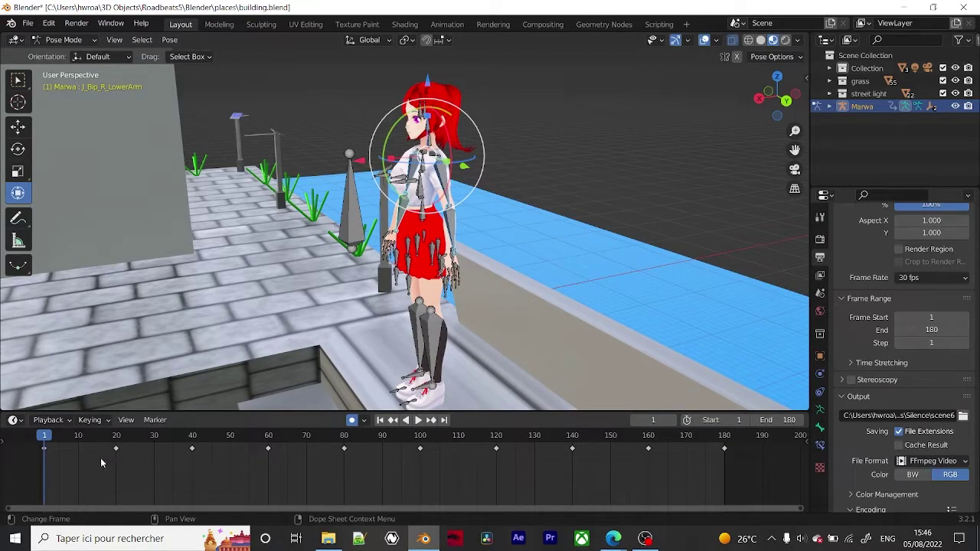
Review the character's existing animation by comparing its poses at frames 3 and 20
{"action": "mouse_move", "coordinate": [44, 447]}
{"action": "left_mouse_down"}
{"action": "mouse_move", "coordinate": [114, 447]}
{"action": "mouse_move", "coordinate": [44, 442]}
{"action": "mouse_move", "coordinate": [52, 439]}
{"action": "left_mouse_up"}
{"action": "mouse_move", "coordinate": [375, 256]}
{"action": "middle_mouse_down"}
{"action": "mouse_move", "coordinate": [448, 256]}
{"action": "mouse_move", "coordinate": [387, 259]}
{"action": "middle_mouse_up"}
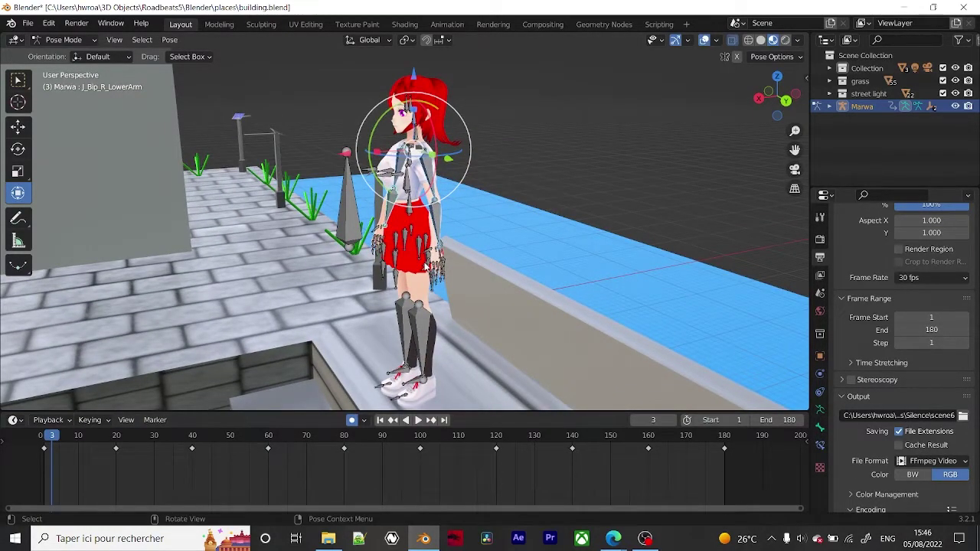
{"action": "left_click", "coordinate": [116, 435]}
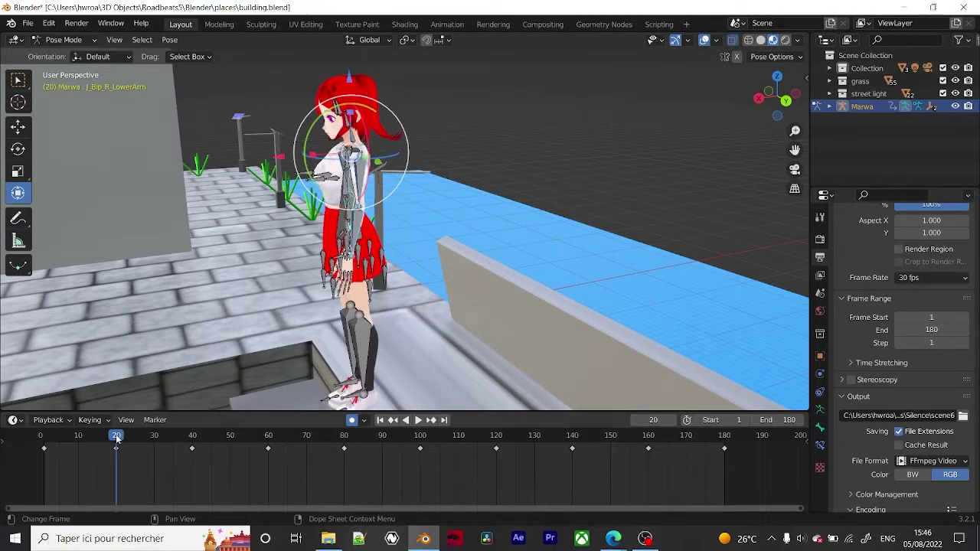
{"action": "middle_click_drag", "start_coordinate": [298, 212], "coordinate": [309, 209]}
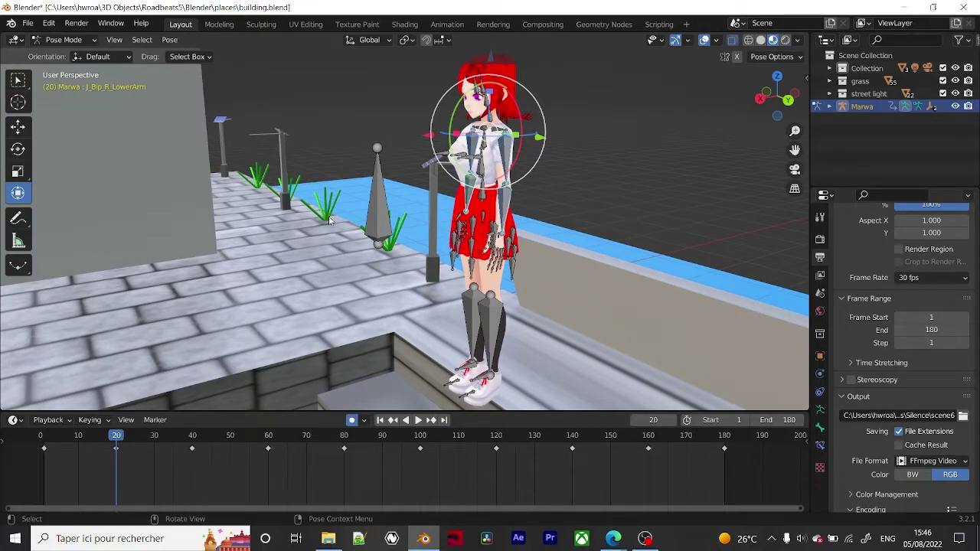
{"action": "middle_click_drag", "start_coordinate": [502, 184], "coordinate": [503, 187]}
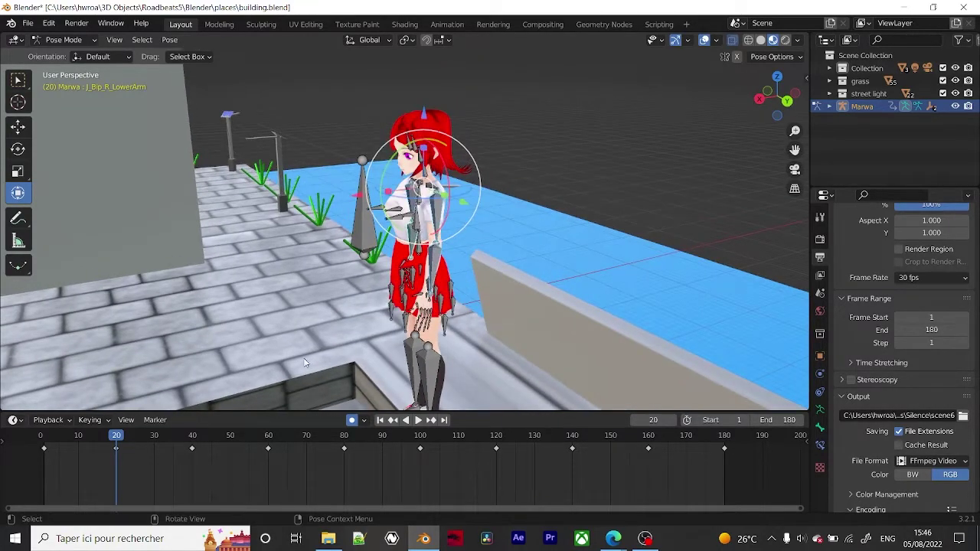
{"action": "middle_click_drag", "start_coordinate": [550, 295], "coordinate": [545, 297]}
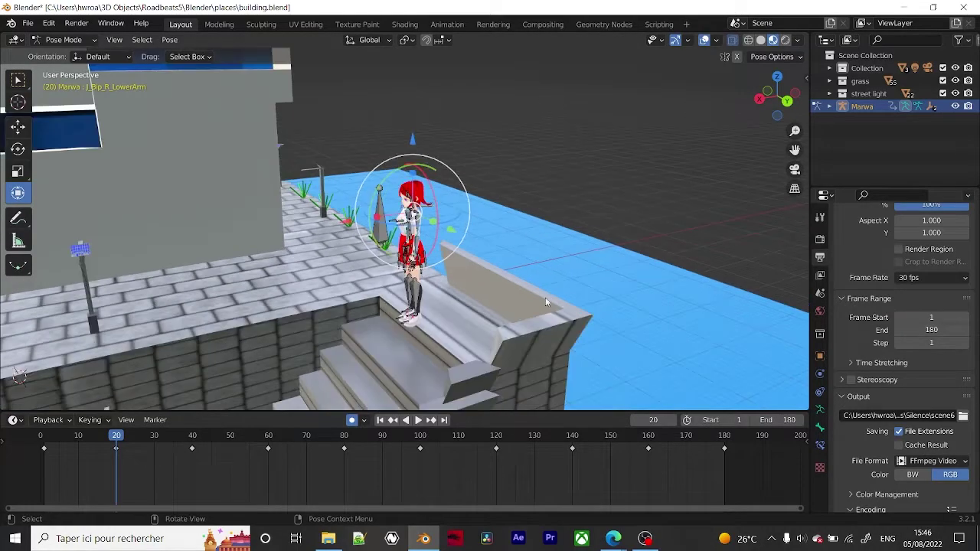
Delete all of the character's keyframes after frame 1 and return to frame 1
{"action": "left_click", "coordinate": [383, 420]}
{"action": "left_click_drag", "start_coordinate": [353, 113], "coordinate": [551, 395]}
{"action": "left_click_drag", "start_coordinate": [763, 483], "coordinate": [72, 444]}
{"action": "key", "text": "x"}
{"action": "left_click", "coordinate": [75, 451]}
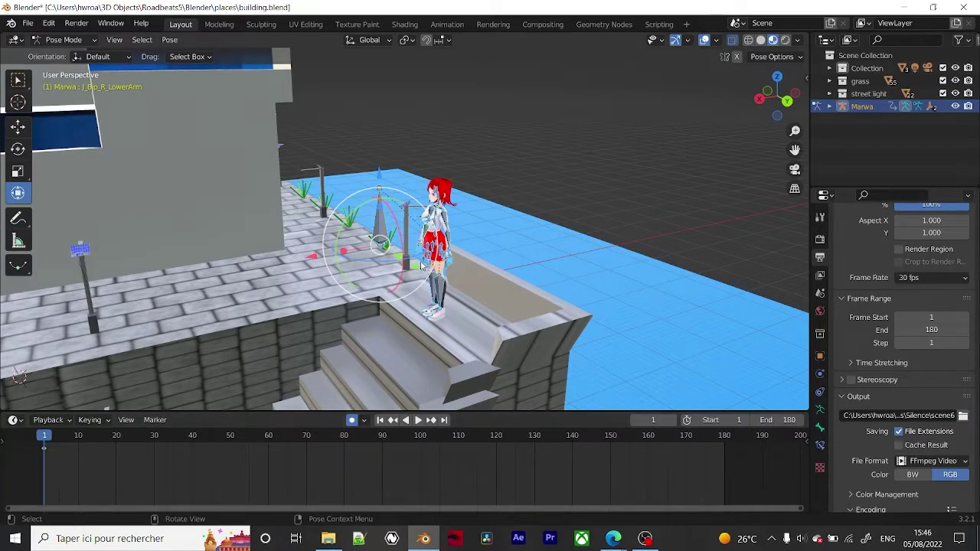
At frame 10, move the character's hips bone forward along the X axis with automatic keyframing
{"action": "scroll", "coordinate": [419, 261], "scroll_direction": "up", "scroll_amount": 4}
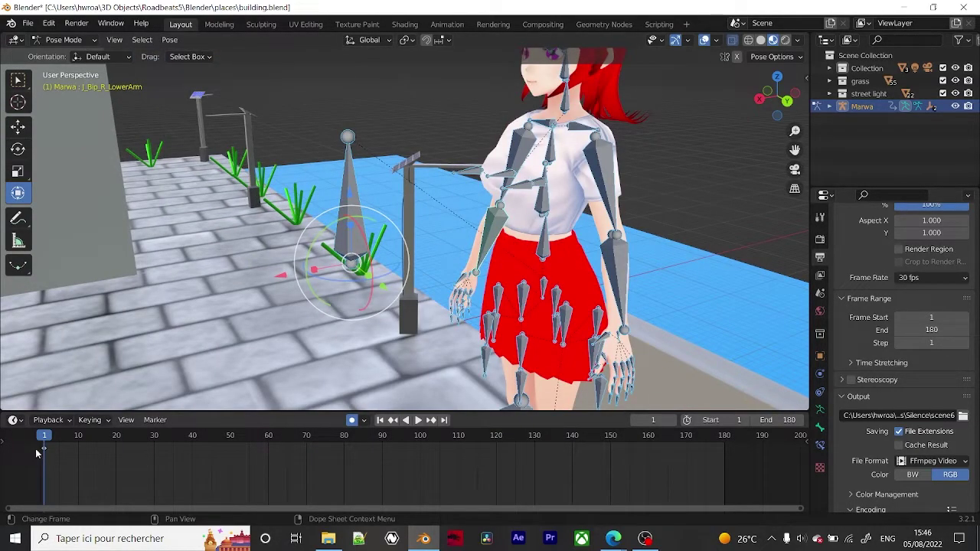
{"action": "middle_click_drag", "start_coordinate": [74, 460], "coordinate": [133, 470]}
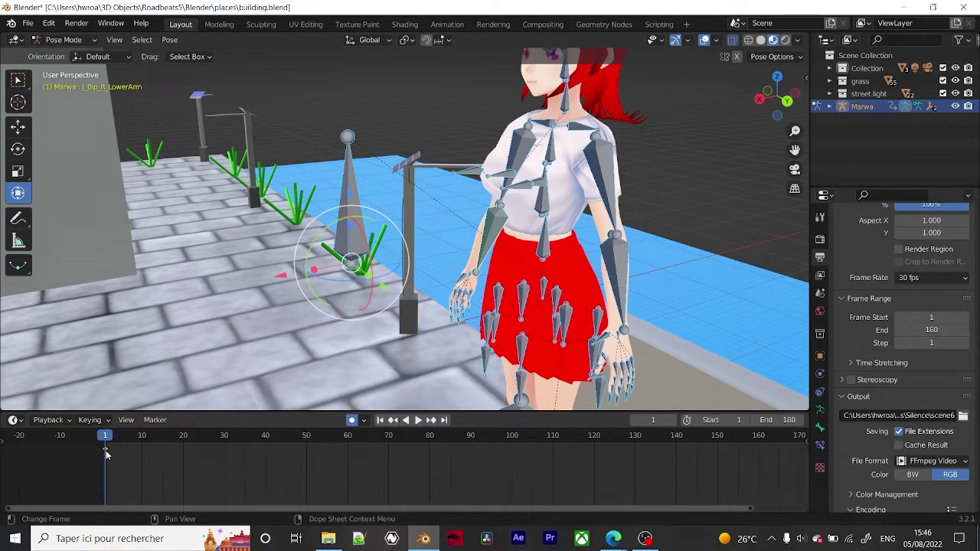
{"action": "left_click_drag", "start_coordinate": [107, 439], "coordinate": [113, 439]}
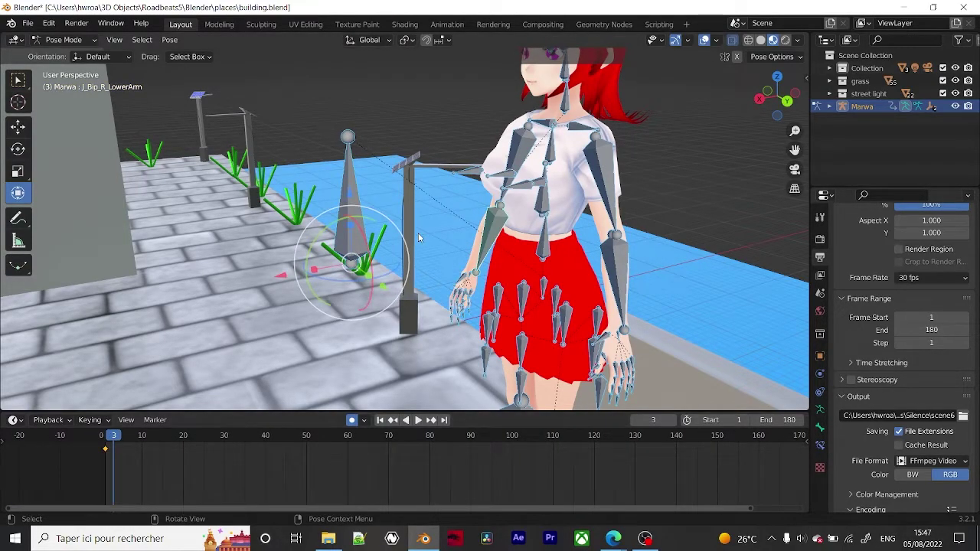
{"action": "left_click", "coordinate": [543, 243]}
{"action": "middle_click_drag", "start_coordinate": [543, 244], "coordinate": [509, 266]}
{"action": "scroll", "coordinate": [530, 244], "scroll_direction": "down", "scroll_amount": 5}
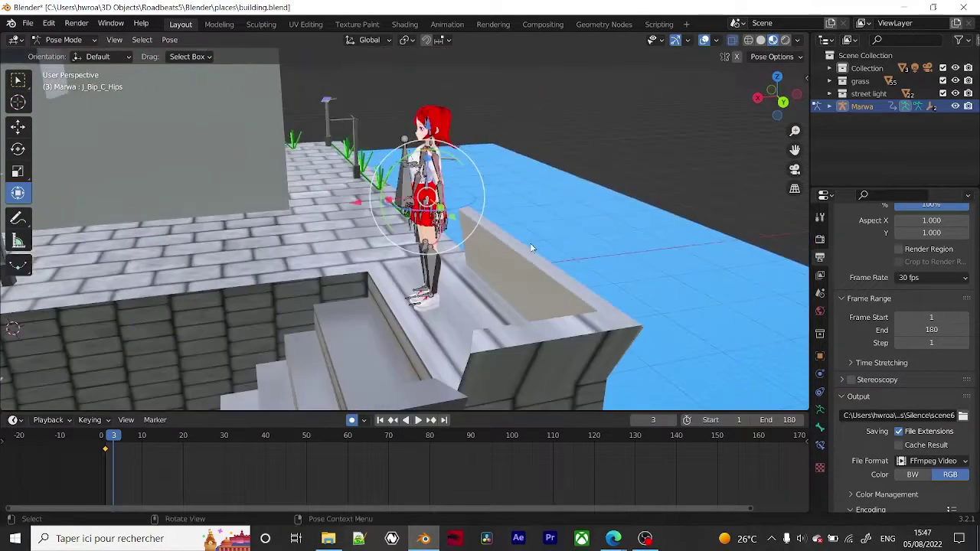
{"action": "left_click_drag", "start_coordinate": [114, 436], "coordinate": [127, 434]}
{"action": "key", "text": "space"}
{"action": "scroll", "coordinate": [144, 463], "scroll_direction": "up", "scroll_amount": 2}
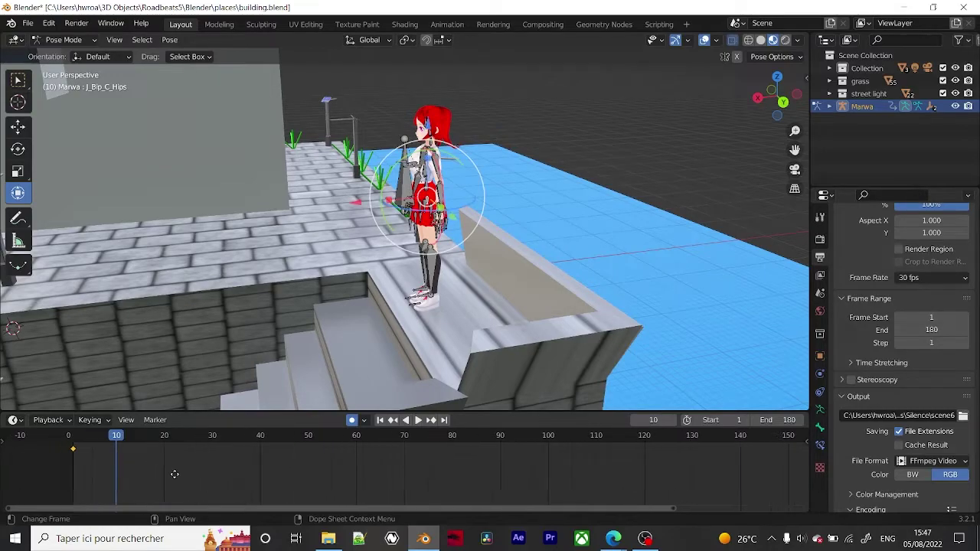
{"action": "left_click_drag", "start_coordinate": [359, 204], "coordinate": [330, 212]}
{"action": "mouse_move", "coordinate": [170, 445]}
{"action": "left_mouse_down"}
{"action": "mouse_move", "coordinate": [131, 446]}
{"action": "mouse_move", "coordinate": [164, 444]}
{"action": "mouse_move", "coordinate": [152, 437]}
{"action": "mouse_move", "coordinate": [163, 434]}
{"action": "left_mouse_up"}
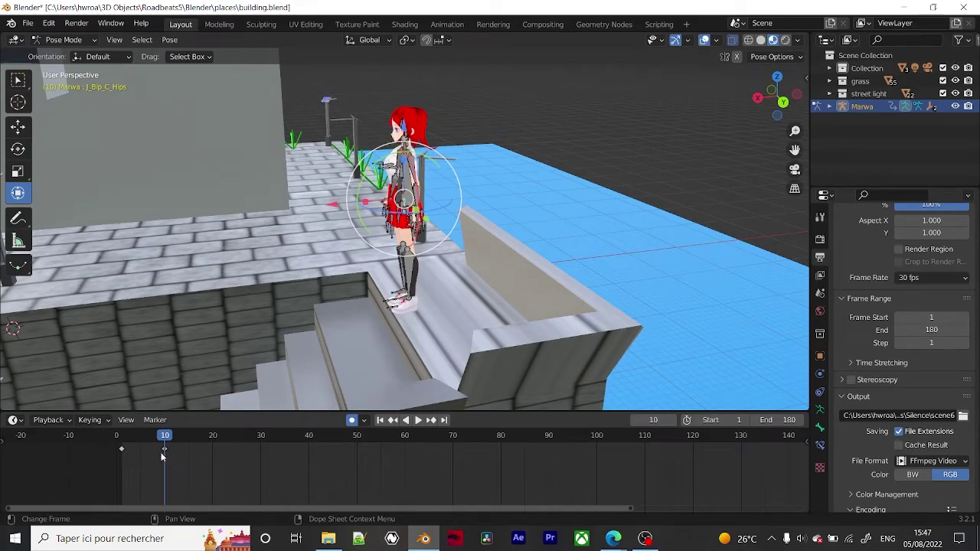
Compare the character's position at the frame 1 and frame 10 keyframes
{"action": "scroll", "coordinate": [430, 255], "scroll_direction": "up", "scroll_amount": 8}
{"action": "scroll", "coordinate": [429, 265], "scroll_direction": "down", "scroll_amount": 6}
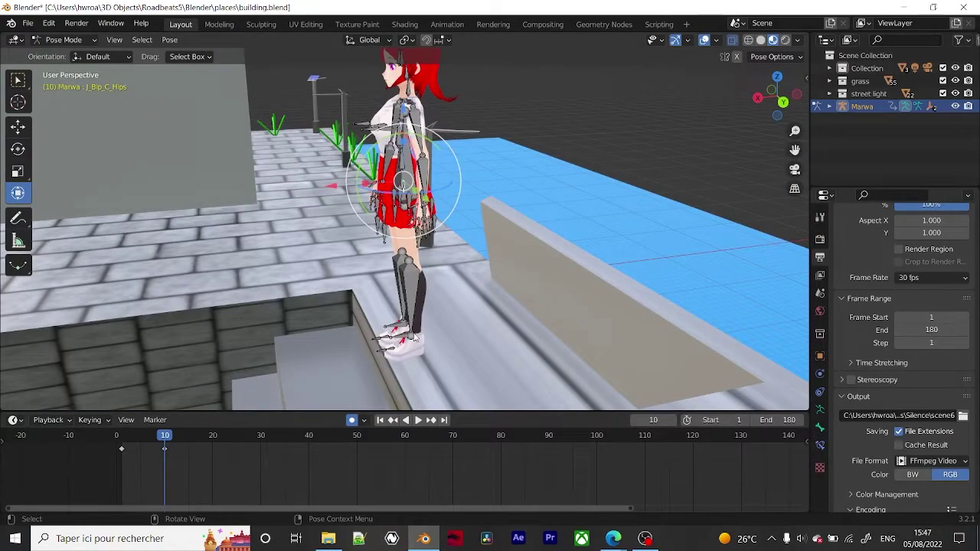
{"action": "key", "text": "shift+Left"}
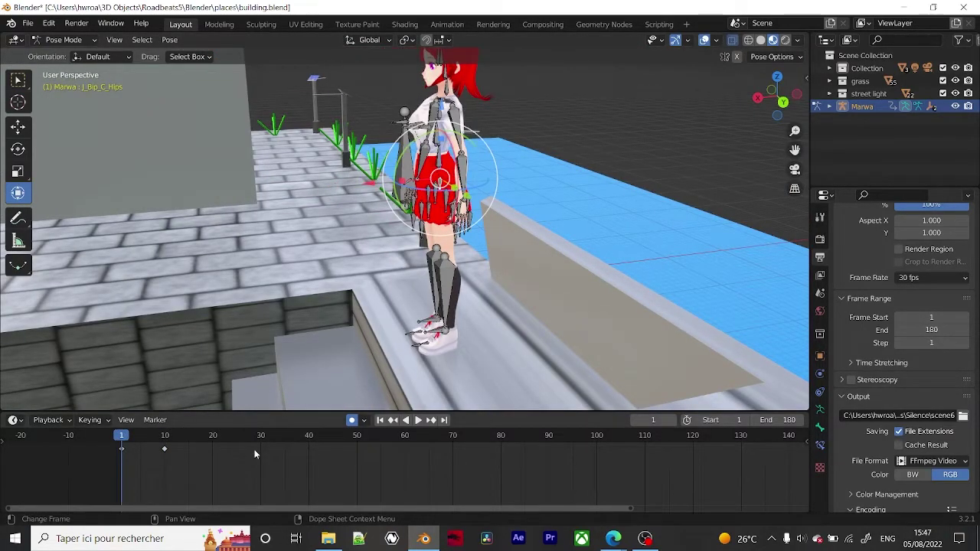
{"action": "key", "text": "Up"}
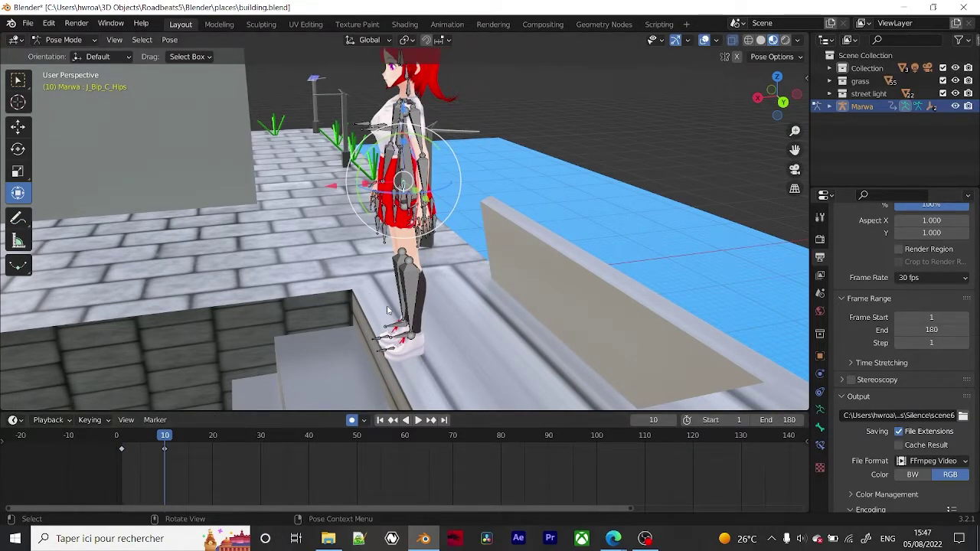
{"action": "key", "text": "shift+Left"}
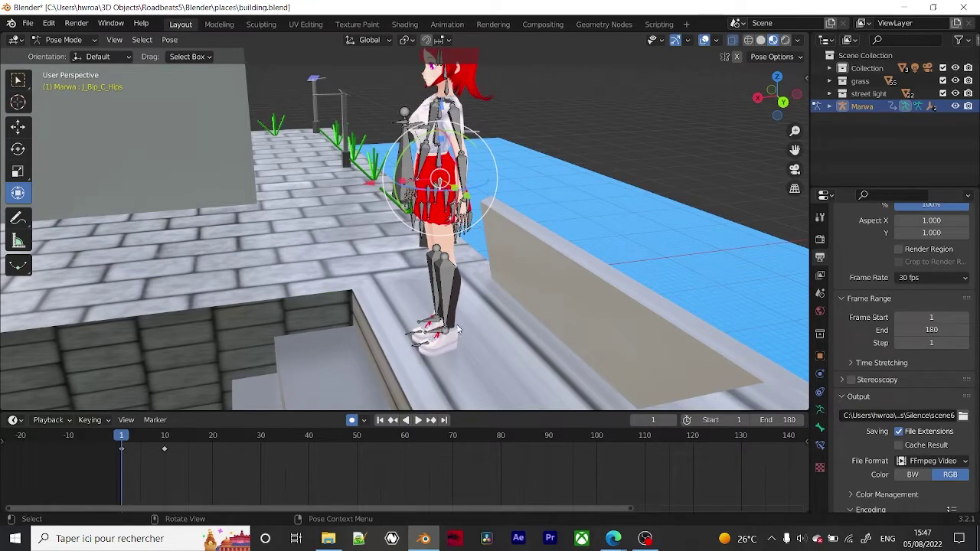
{"action": "key", "text": "Up"}
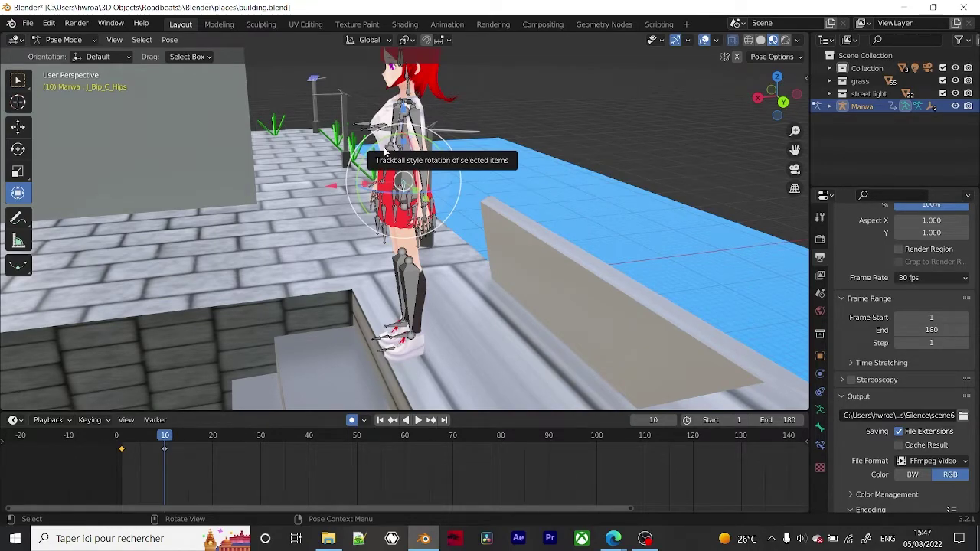
At frame 10, rotate the left upper arm forward and bend the left lower arm up toward the face
{"action": "middle_click_drag", "start_coordinate": [385, 152], "coordinate": [452, 141]}
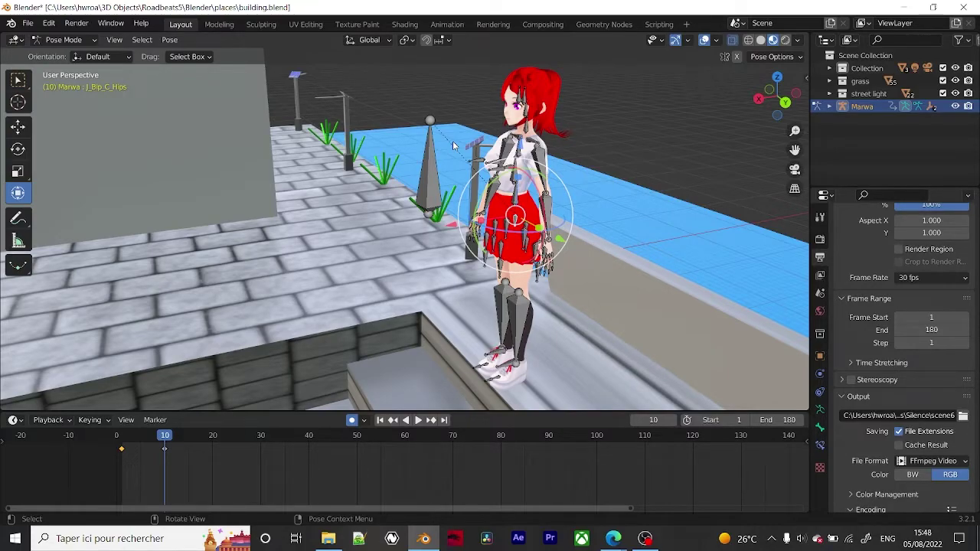
{"action": "middle_click_drag", "start_coordinate": [559, 157], "coordinate": [550, 156]}
{"action": "scroll", "coordinate": [511, 174], "scroll_direction": "up", "scroll_amount": 3}
{"action": "left_click", "coordinate": [447, 156]}
{"action": "middle_click_drag", "start_coordinate": [447, 157], "coordinate": [460, 163]}
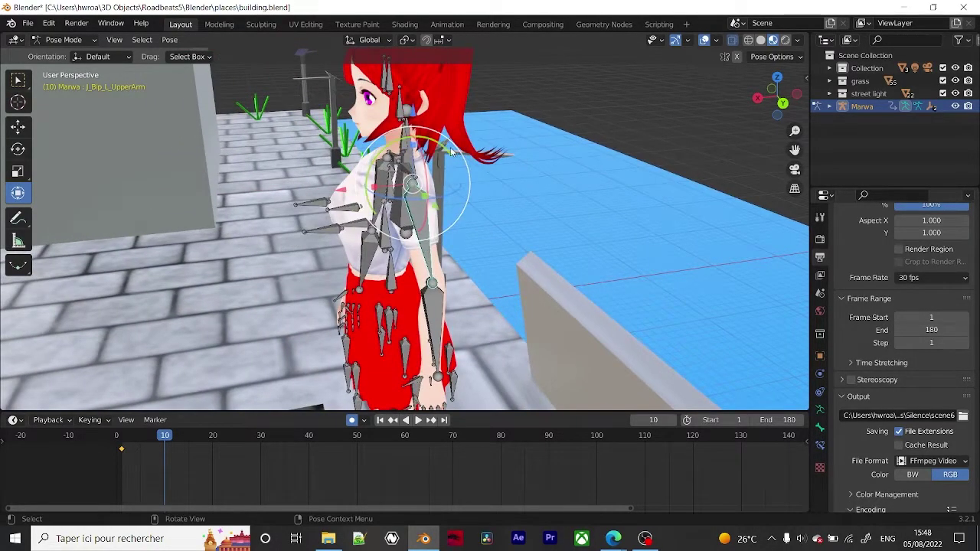
{"action": "key", "text": "r"}
{"action": "left_click", "coordinate": [333, 280]}
{"action": "left_click", "coordinate": [331, 280]}
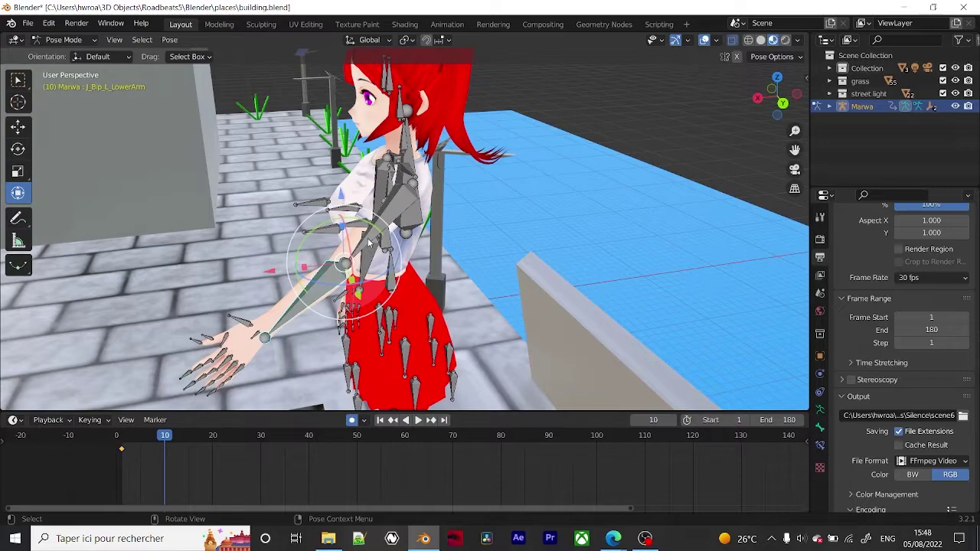
{"action": "left_click_drag", "start_coordinate": [371, 228], "coordinate": [385, 283]}
{"action": "scroll", "coordinate": [444, 253], "scroll_direction": "down", "scroll_amount": 3}
{"action": "middle_click_drag", "start_coordinate": [448, 244], "coordinate": [358, 249]}
At frame 1, rotate the left lower arm so it hangs straight down beside the character's body
{"action": "mouse_move", "coordinate": [160, 441]}
{"action": "left_mouse_down"}
{"action": "mouse_move", "coordinate": [121, 449]}
{"action": "mouse_move", "coordinate": [165, 451]}
{"action": "left_mouse_up"}
{"action": "scroll", "coordinate": [469, 191], "scroll_direction": "up", "scroll_amount": 3}
{"action": "middle_click_drag", "start_coordinate": [469, 191], "coordinate": [421, 241]}
{"action": "left_click", "coordinate": [330, 165]}
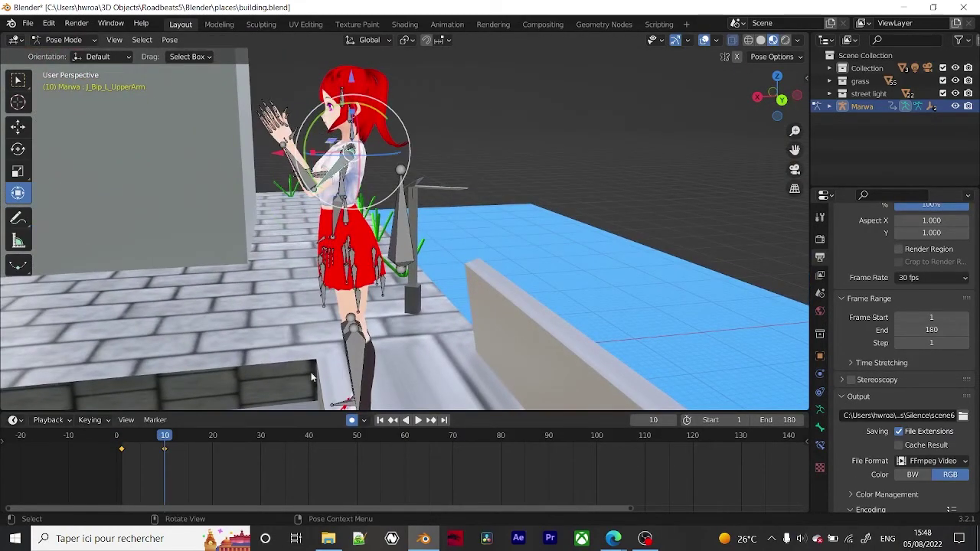
{"action": "key", "text": "Down"}
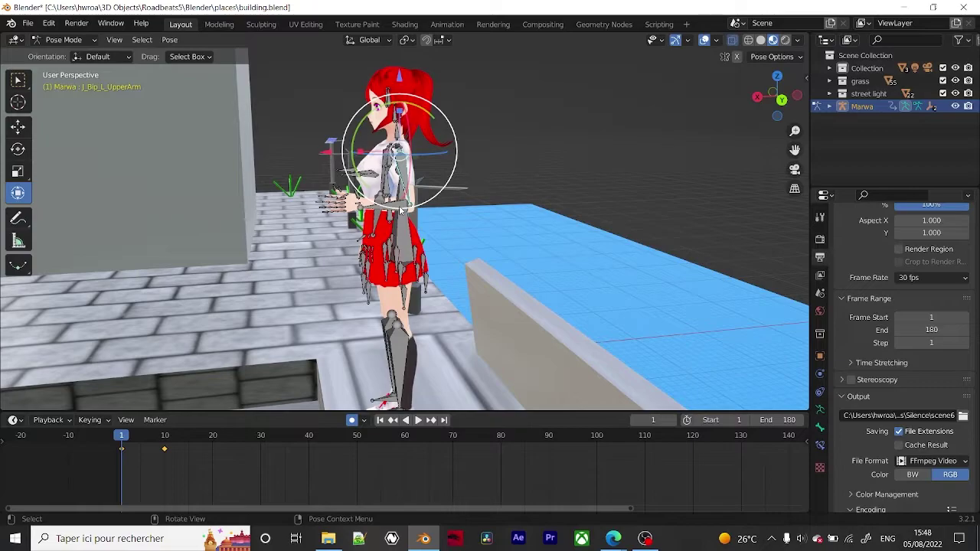
{"action": "left_click", "coordinate": [416, 207]}
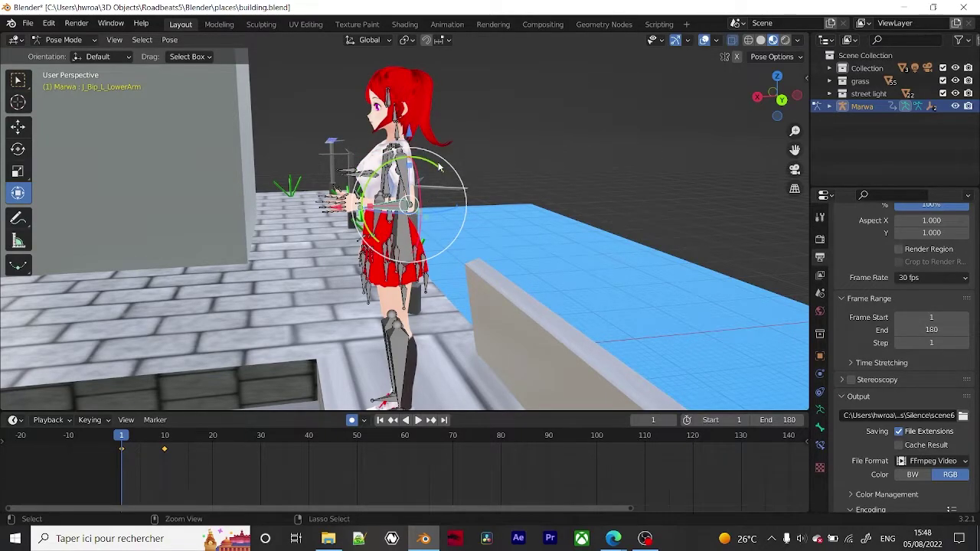
{"action": "key", "text": "r"}
{"action": "left_click", "coordinate": [110, 449]}
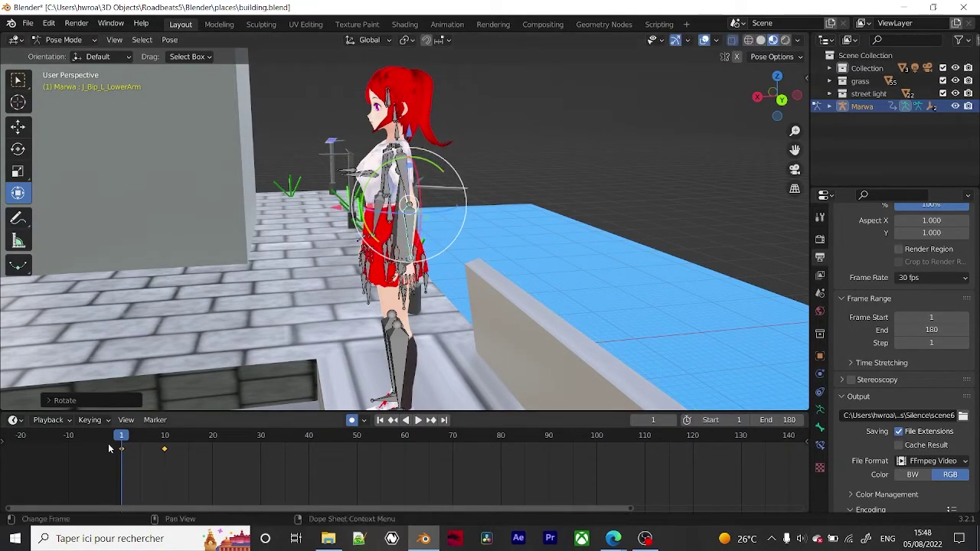
Play and scrub between the frame 1 and frame 10 keyframes to examine the arm and body movement
{"action": "key", "text": "space"}
{"action": "mouse_move", "coordinate": [156, 442]}
{"action": "left_mouse_down"}
{"action": "mouse_move", "coordinate": [120, 441]}
{"action": "mouse_move", "coordinate": [141, 443]}
{"action": "left_mouse_up"}
{"action": "key", "text": "space"}
{"action": "scroll", "coordinate": [387, 218], "scroll_direction": "down", "scroll_amount": 5}
{"action": "middle_click_drag", "start_coordinate": [387, 218], "coordinate": [409, 218]}
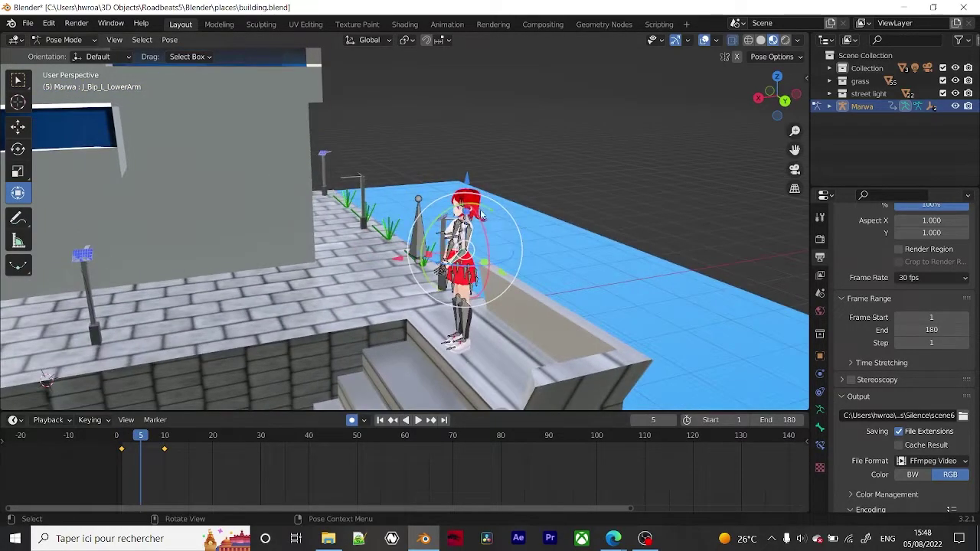
{"action": "scroll", "coordinate": [429, 206], "scroll_direction": "up", "scroll_amount": 6}
{"action": "scroll", "coordinate": [456, 191], "scroll_direction": "down", "scroll_amount": 5}
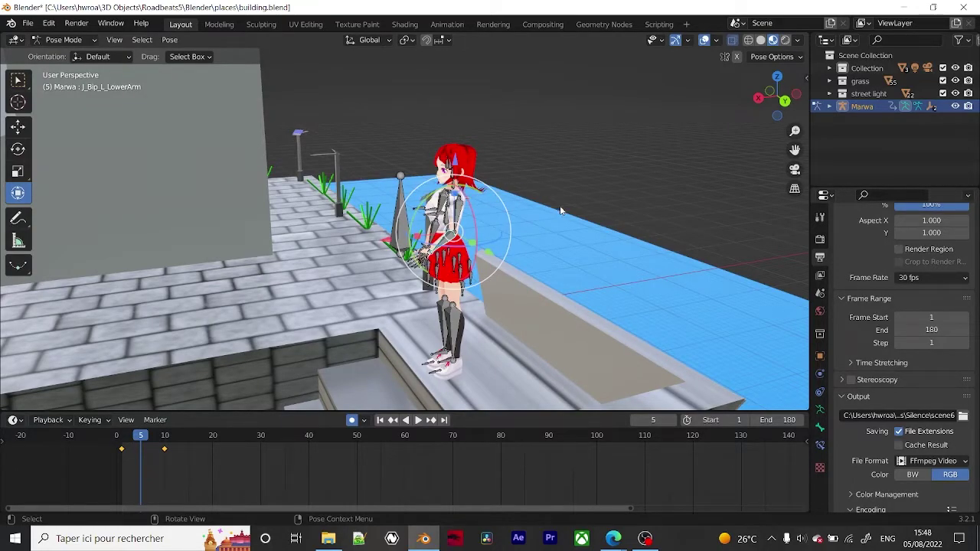
{"action": "key", "text": "Down"}
{"action": "key", "text": "Up"}
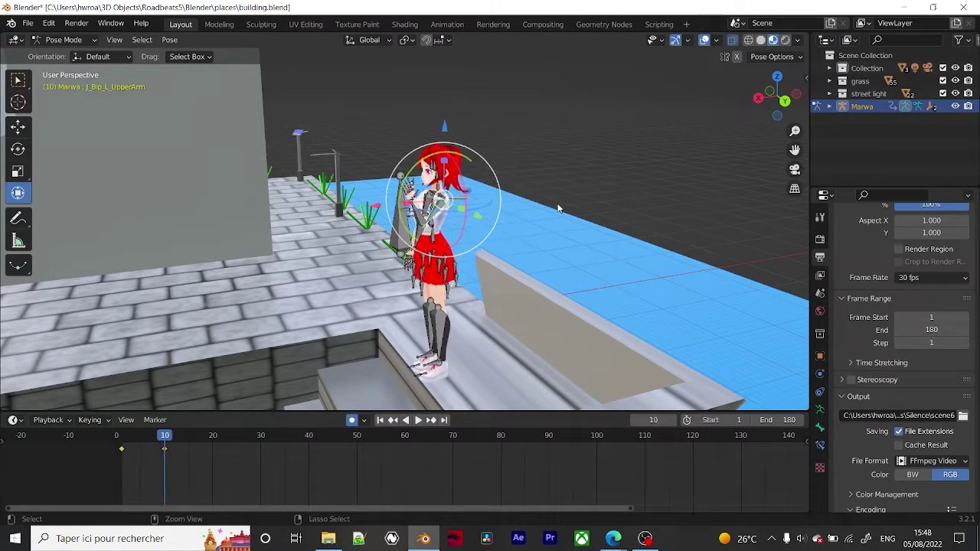
Undo the arm rotations, the hips move and the keyframe deletion to bring back the character's original animation
{"action": "key", "text": "ctrl+z"}
{"action": "key", "text": "ctrl+z"}
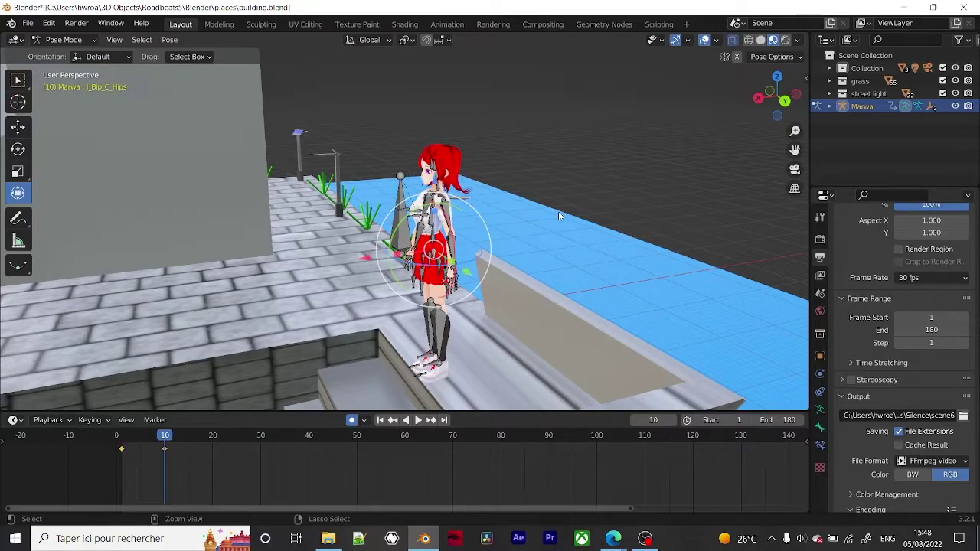
{"action": "key", "text": "ctrl+z"}
{"action": "key", "text": "ctrl+z"}
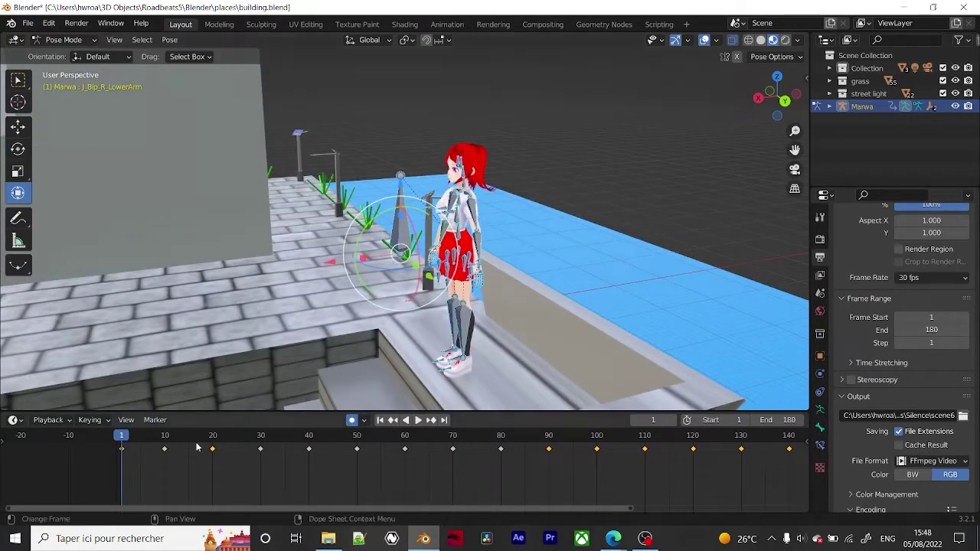
Play and scrub the first 39 frames of the restored animation to examine the character's movement
{"action": "key", "text": "space"}
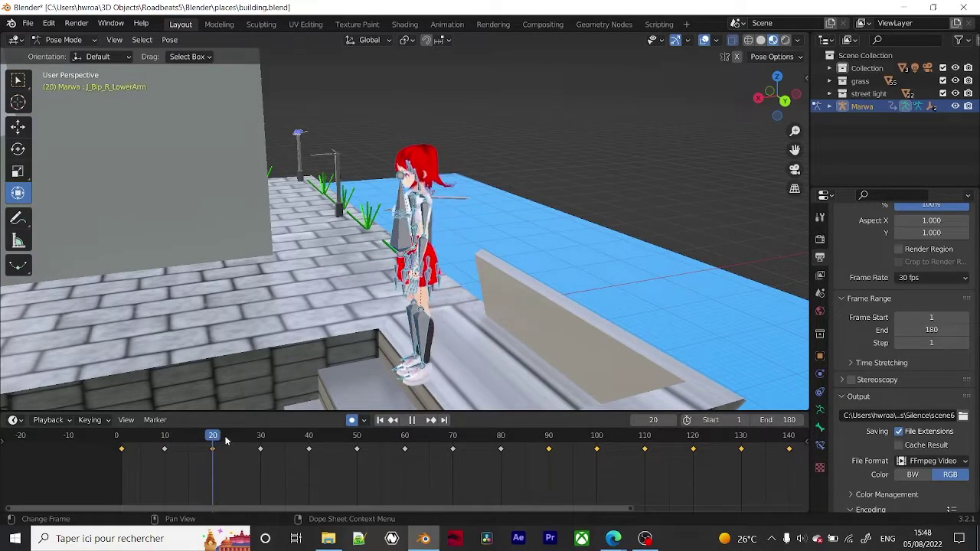
{"action": "key", "text": "space"}
{"action": "middle_click_drag", "start_coordinate": [325, 344], "coordinate": [414, 310]}
{"action": "left_click_drag", "start_coordinate": [290, 438], "coordinate": [304, 437]}
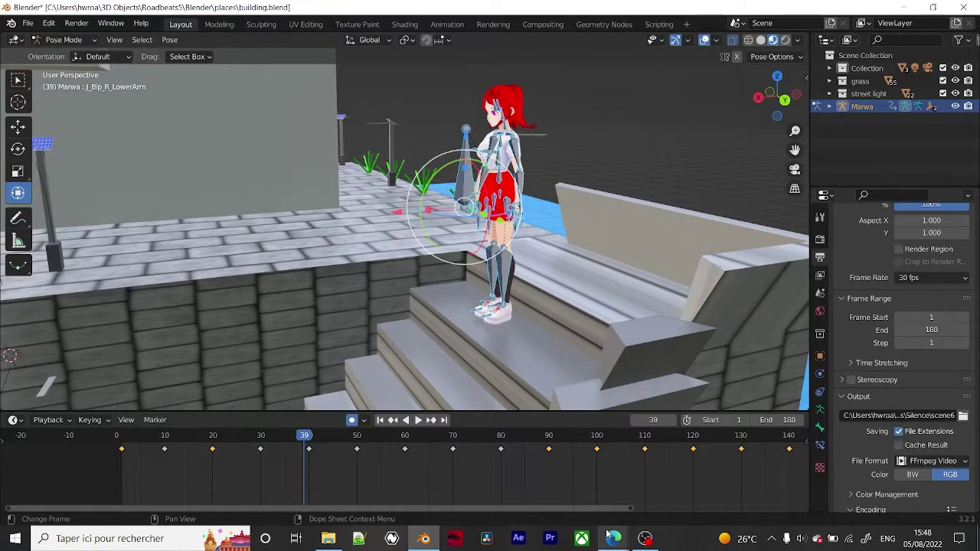
Switch to the Edge browser, browse the uploaded videos of the Hw Roadbeasts YouTube channel, and return to Blender
{"action": "mouse_move", "coordinate": [613, 538]}
{"action": "left_click", "coordinate": [668, 499]}
{"action": "left_click", "coordinate": [506, 230]}
{"action": "left_click", "coordinate": [342, 470]}
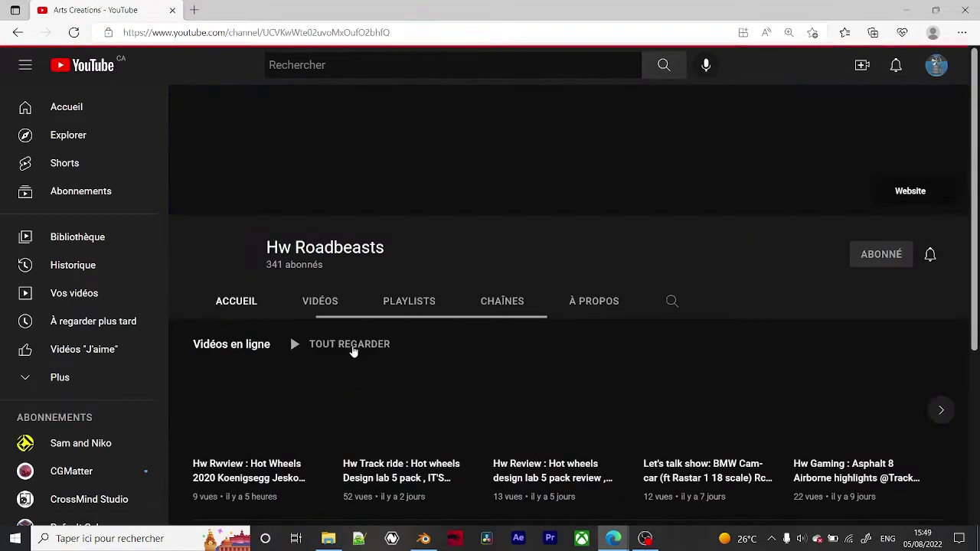
{"action": "left_click", "coordinate": [346, 302]}
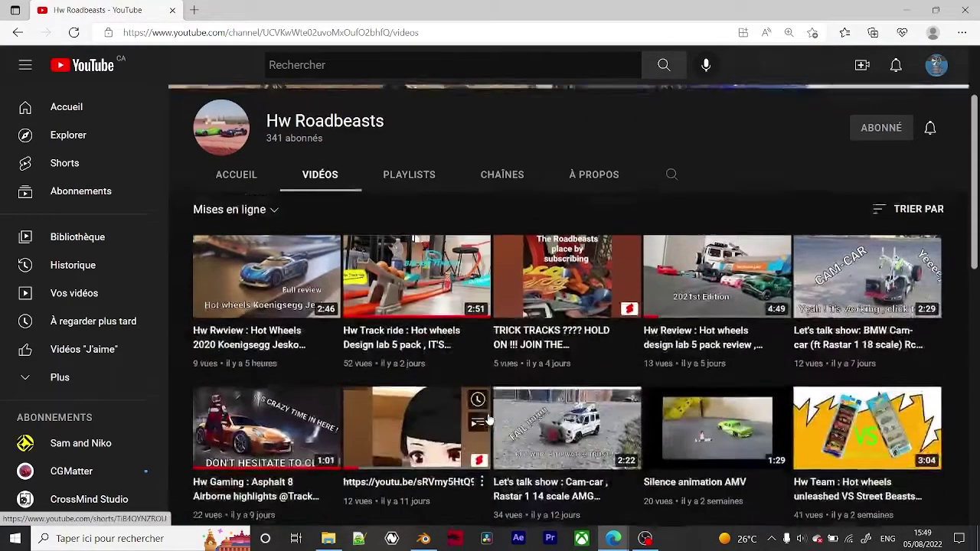
{"action": "scroll", "coordinate": [498, 375], "scroll_direction": "down", "scroll_amount": 5}
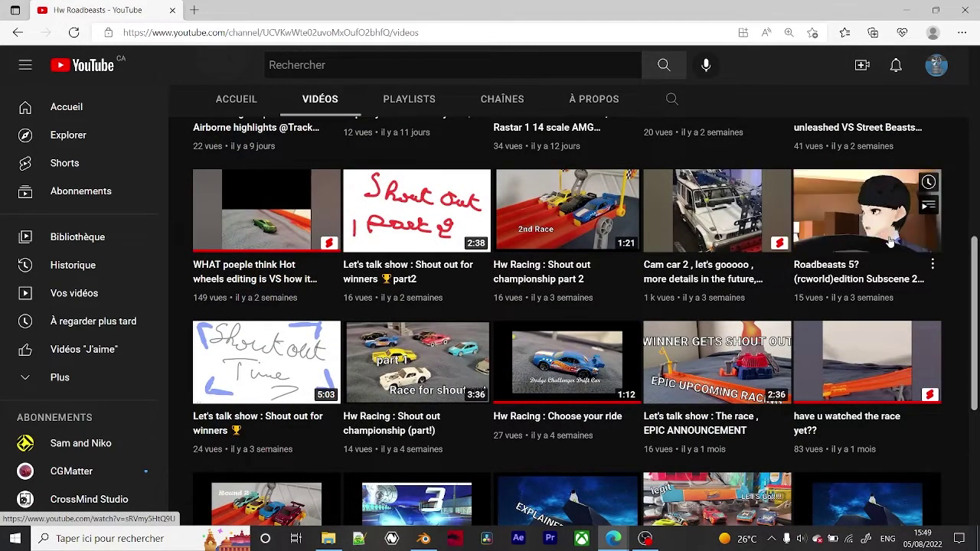
{"action": "left_click", "coordinate": [906, 10]}
Review the character's walk down the stairs up to frame 100, and return to frame 1
{"action": "key", "text": "space"}
{"action": "middle_click_drag", "start_coordinate": [376, 324], "coordinate": [371, 266]}
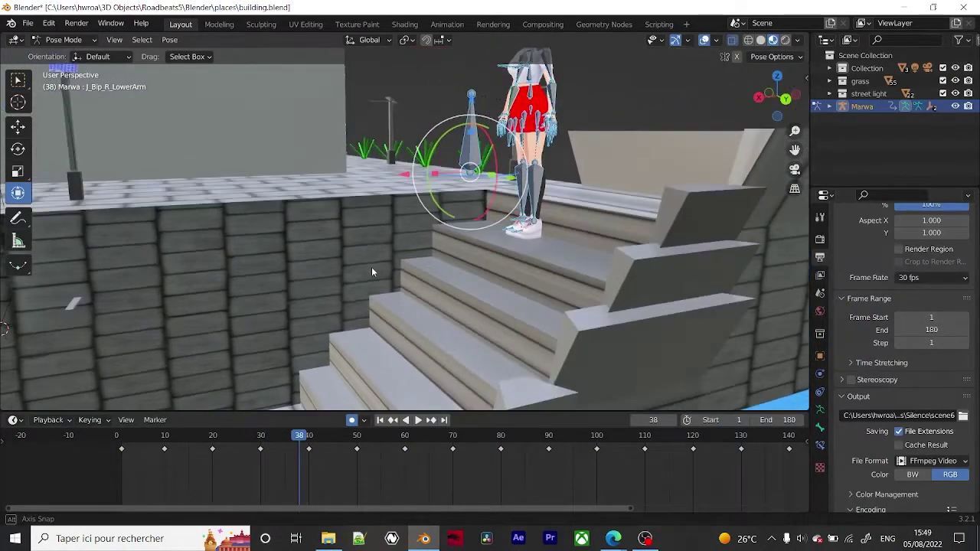
{"action": "key", "text": "space"}
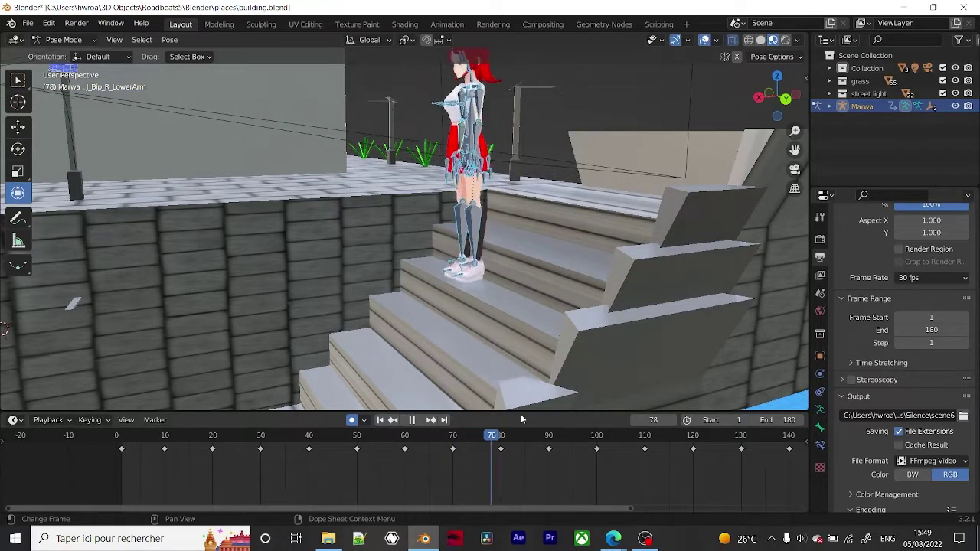
{"action": "mouse_move", "coordinate": [518, 435]}
{"action": "left_mouse_down"}
{"action": "mouse_move", "coordinate": [452, 438]}
{"action": "mouse_move", "coordinate": [520, 432]}
{"action": "left_mouse_up"}
{"action": "scroll", "coordinate": [559, 471], "scroll_direction": "down", "scroll_amount": 2}
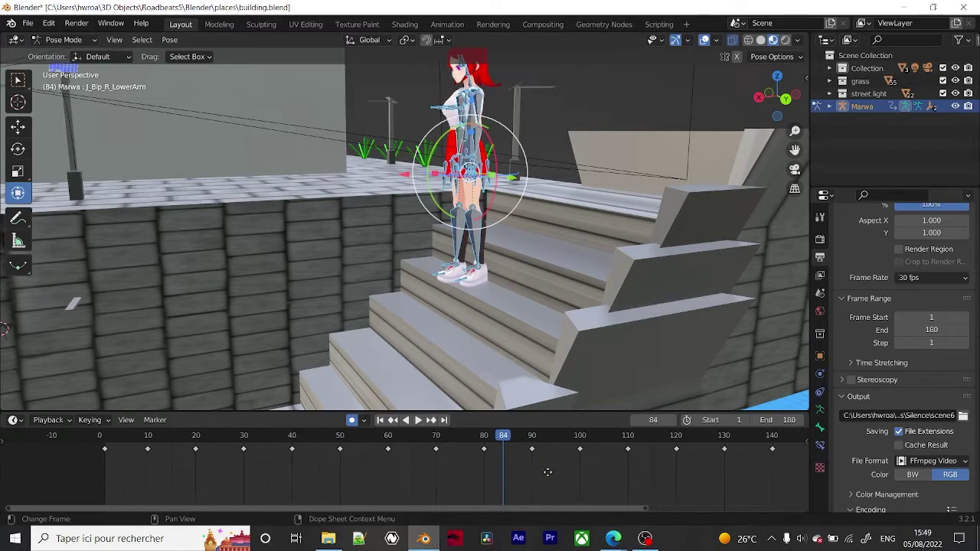
{"action": "key", "text": "space"}
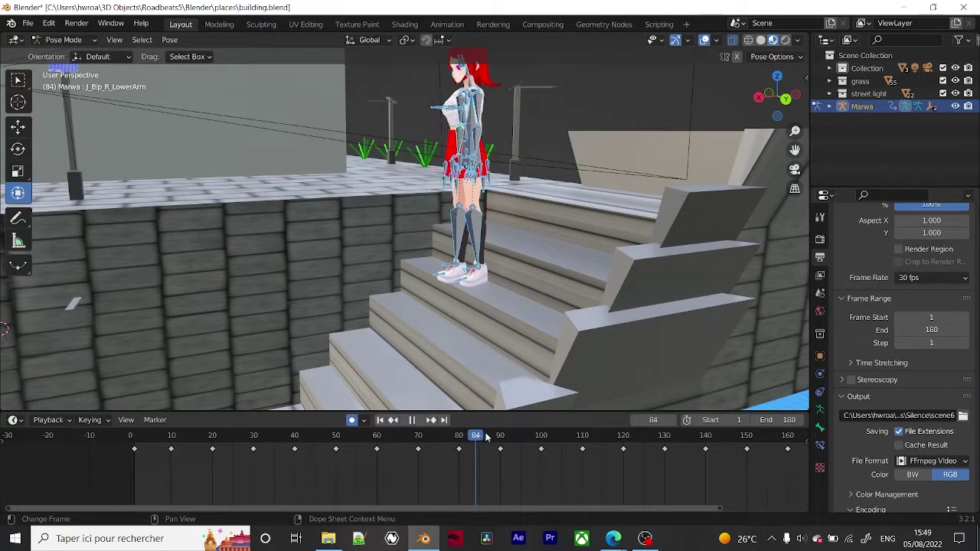
{"action": "key", "text": "space"}
{"action": "scroll", "coordinate": [452, 278], "scroll_direction": "down", "scroll_amount": 4}
{"action": "mouse_move", "coordinate": [473, 272]}
{"action": "middle_mouse_down"}
{"action": "mouse_move", "coordinate": [452, 279]}
{"action": "mouse_move", "coordinate": [474, 278]}
{"action": "middle_mouse_up"}
{"action": "scroll", "coordinate": [452, 279], "scroll_direction": "up", "scroll_amount": 4}
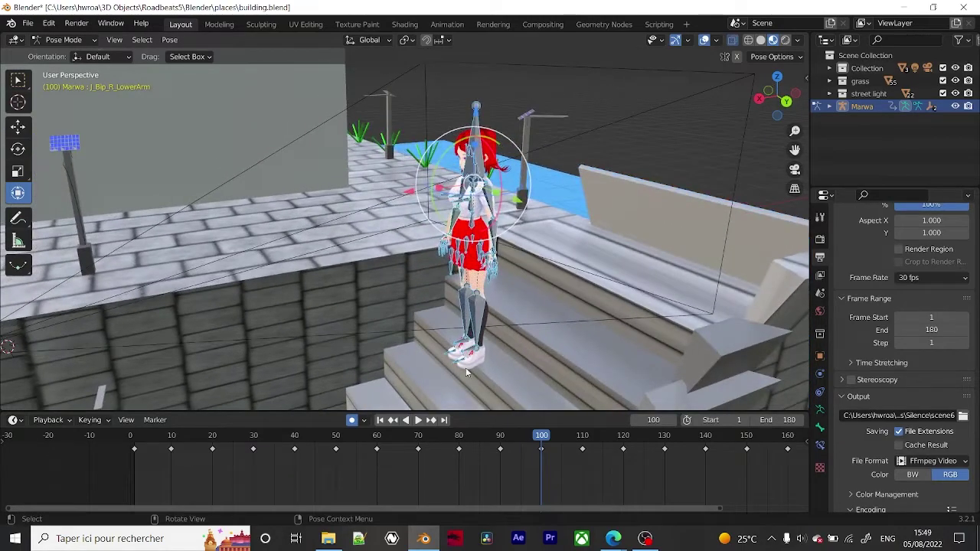
{"action": "left_click", "coordinate": [379, 420]}
Try moving the character's left upper arm bone outward from the shoulder at frame 1, and undo the move
{"action": "middle_click_drag", "start_coordinate": [466, 237], "coordinate": [510, 247]}
{"action": "scroll", "coordinate": [504, 201], "scroll_direction": "up", "scroll_amount": 4}
{"action": "middle_click_drag", "start_coordinate": [505, 205], "coordinate": [473, 198]}
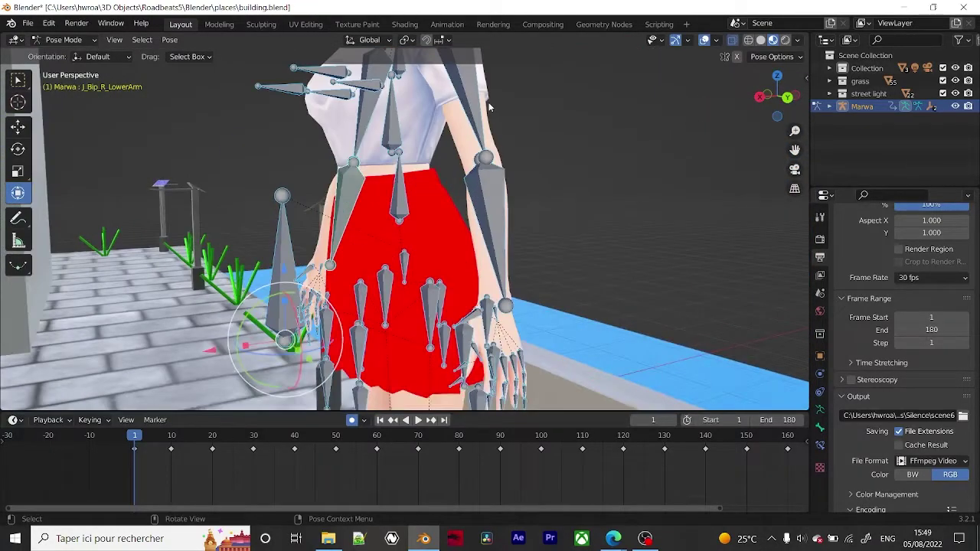
{"action": "scroll", "coordinate": [487, 108], "scroll_direction": "down", "scroll_amount": 7}
{"action": "middle_click_drag", "start_coordinate": [480, 120], "coordinate": [493, 132]}
{"action": "left_click", "coordinate": [476, 210]}
{"action": "left_click_drag", "start_coordinate": [497, 196], "coordinate": [562, 182]}
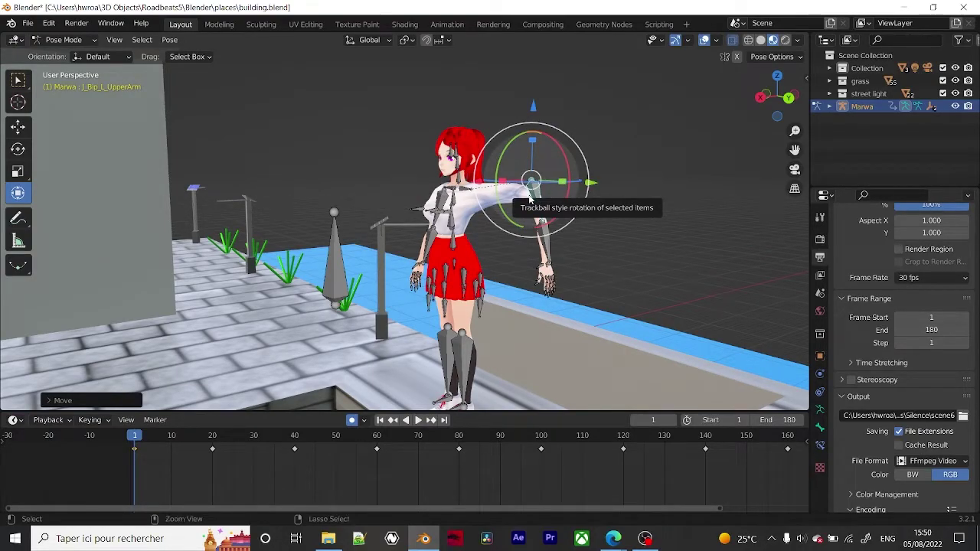
{"action": "key", "text": "ctrl+z"}
Try a slight free move of the left upper arm bone near the shoulder, and undo it
{"action": "scroll", "coordinate": [528, 196], "scroll_direction": "up", "scroll_amount": 3}
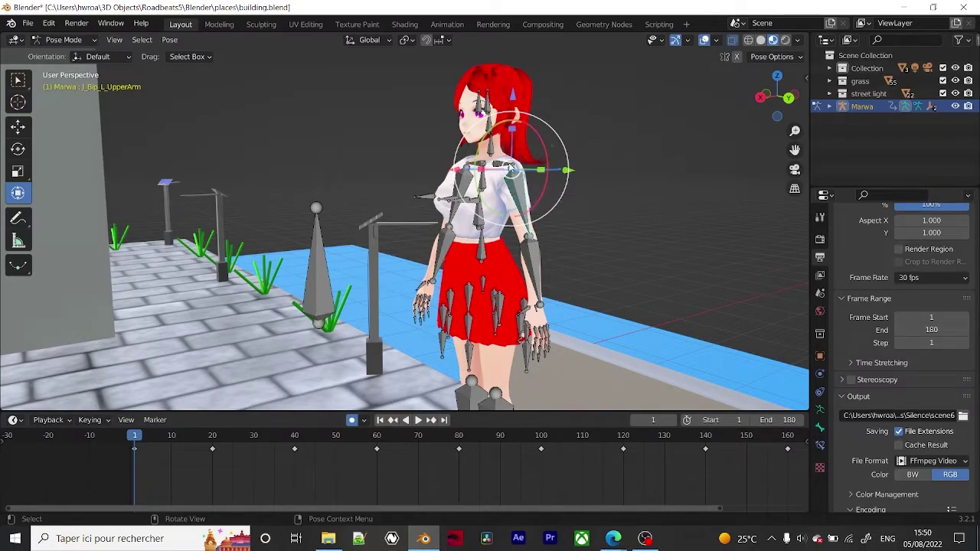
{"action": "key", "text": "g"}
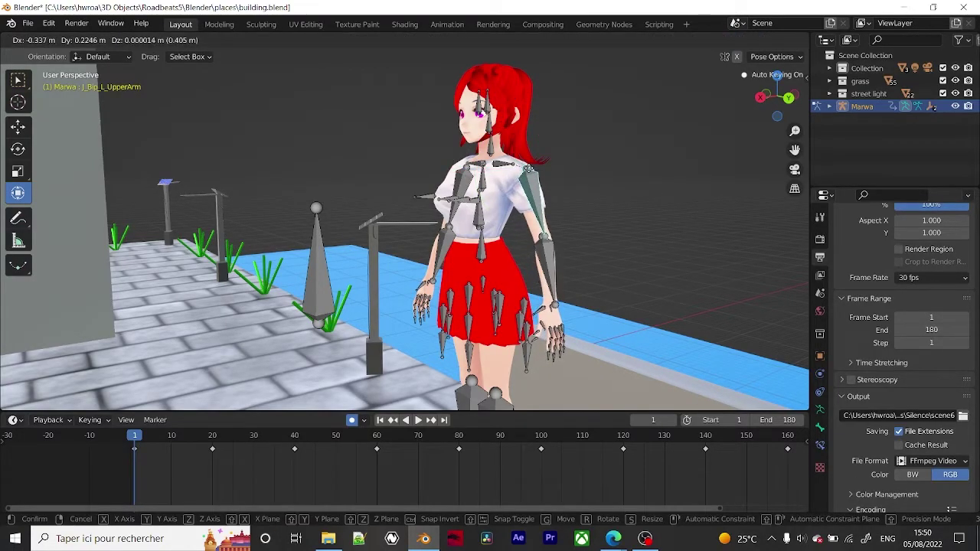
{"action": "left_click", "coordinate": [528, 163]}
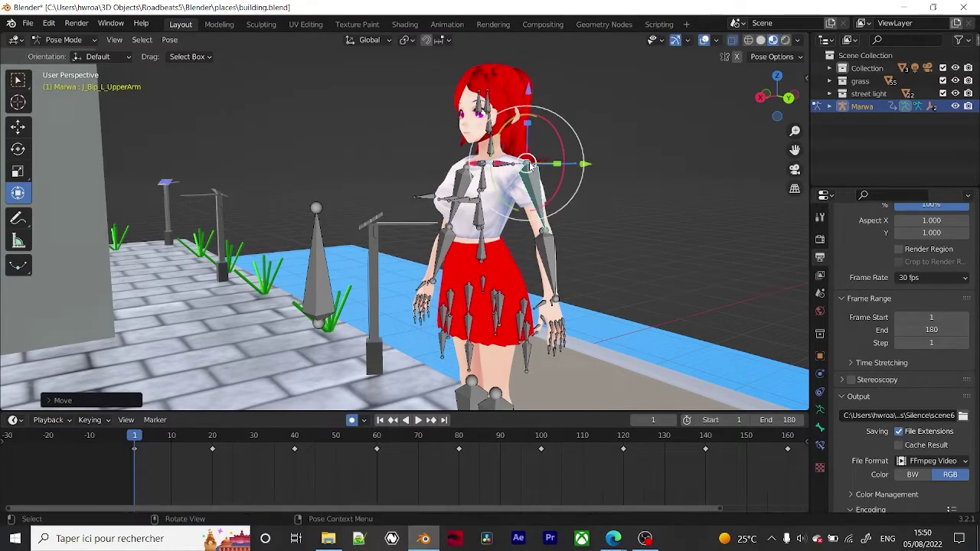
{"action": "key", "text": "ctrl+z"}
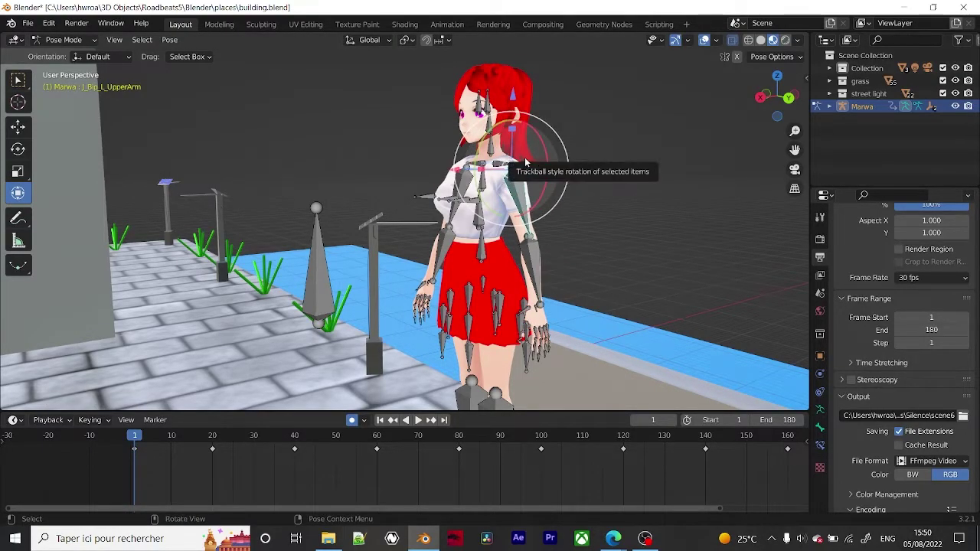
In Object Mode, add a new armature to the scene, move it away from the building and enlarge it
{"action": "left_click", "coordinate": [79, 41]}
{"action": "left_click", "coordinate": [79, 55]}
{"action": "scroll", "coordinate": [459, 177], "scroll_direction": "down", "scroll_amount": 8}
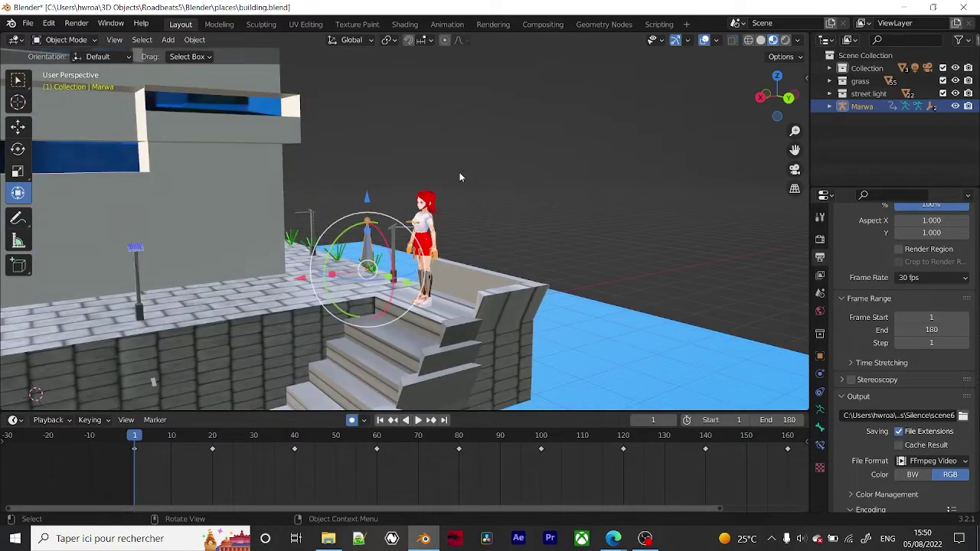
{"action": "left_click", "coordinate": [168, 40]}
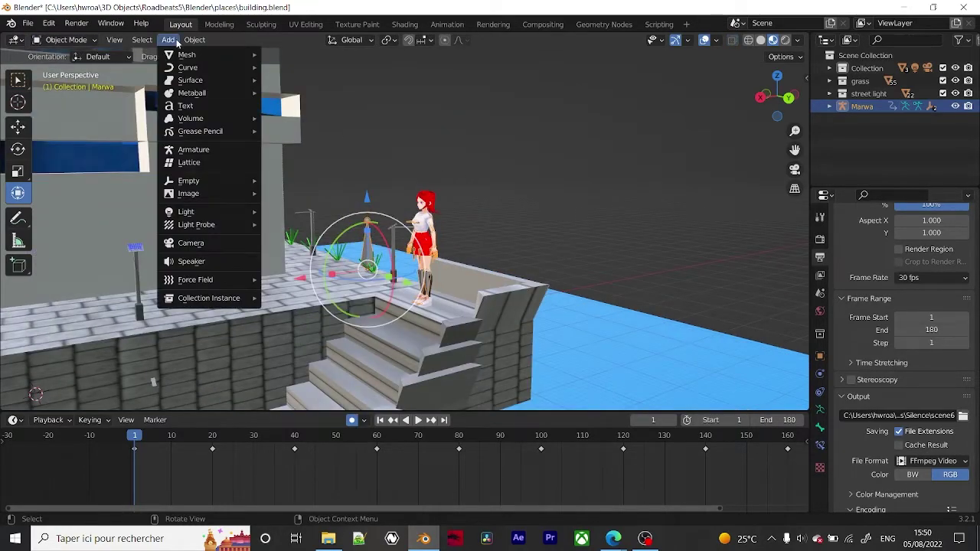
{"action": "left_click", "coordinate": [209, 155]}
{"action": "scroll", "coordinate": [308, 209], "scroll_direction": "down", "scroll_amount": 8}
{"action": "left_click_drag", "start_coordinate": [223, 288], "coordinate": [98, 313]}
{"action": "key", "text": "s"}
{"action": "left_click", "coordinate": [223, 146]}
Delete the newly added armature beside the building
{"action": "key", "text": "x"}
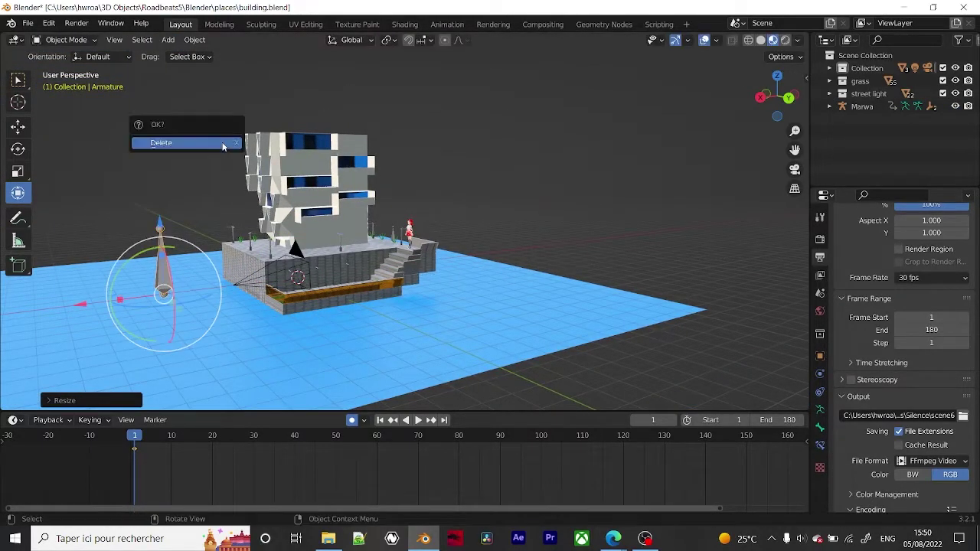
{"action": "left_click", "coordinate": [222, 144]}
{"action": "left_click", "coordinate": [168, 39]}
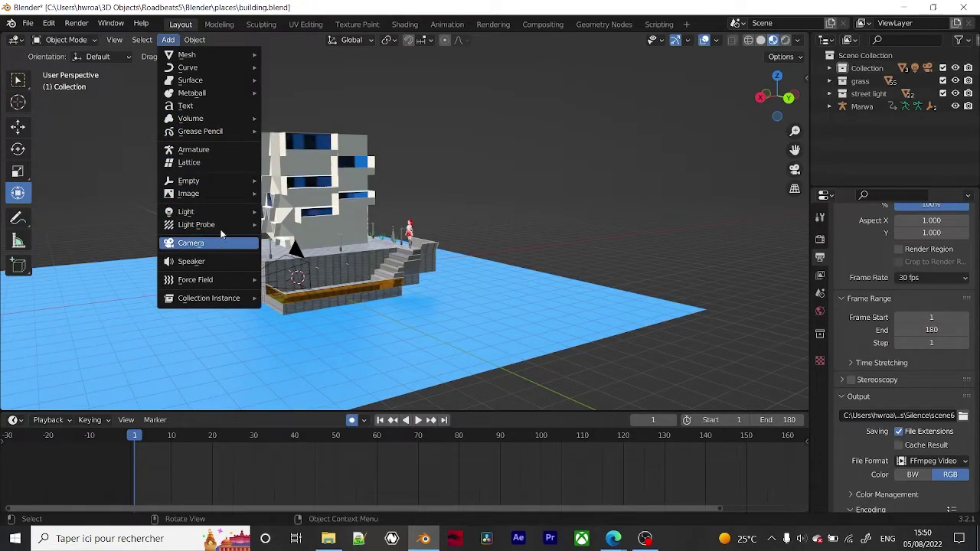
{"action": "mouse_move", "coordinate": [218, 136]}
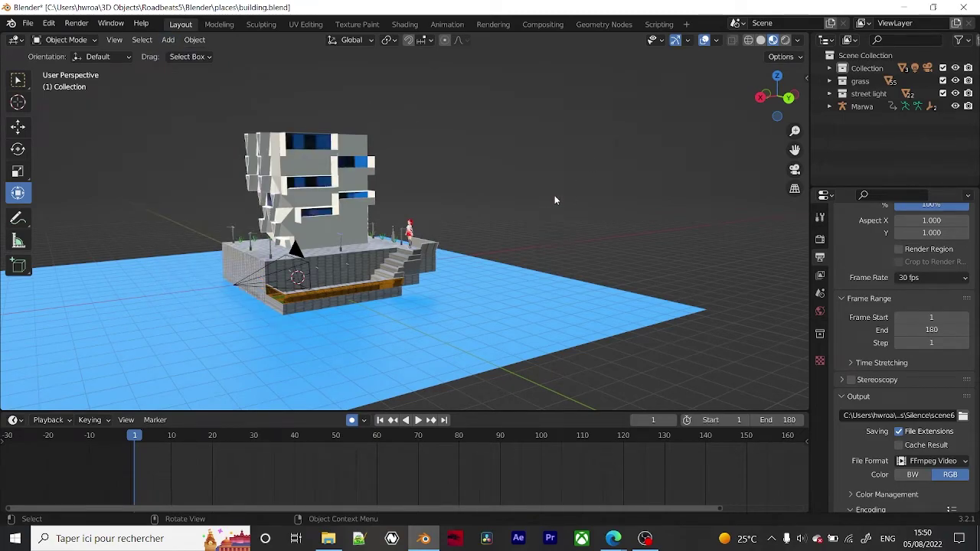
Select the Marwa armature and switch it back to Pose Mode
{"action": "scroll", "coordinate": [536, 203], "scroll_direction": "up", "scroll_amount": 8}
{"action": "left_click", "coordinate": [868, 93]}
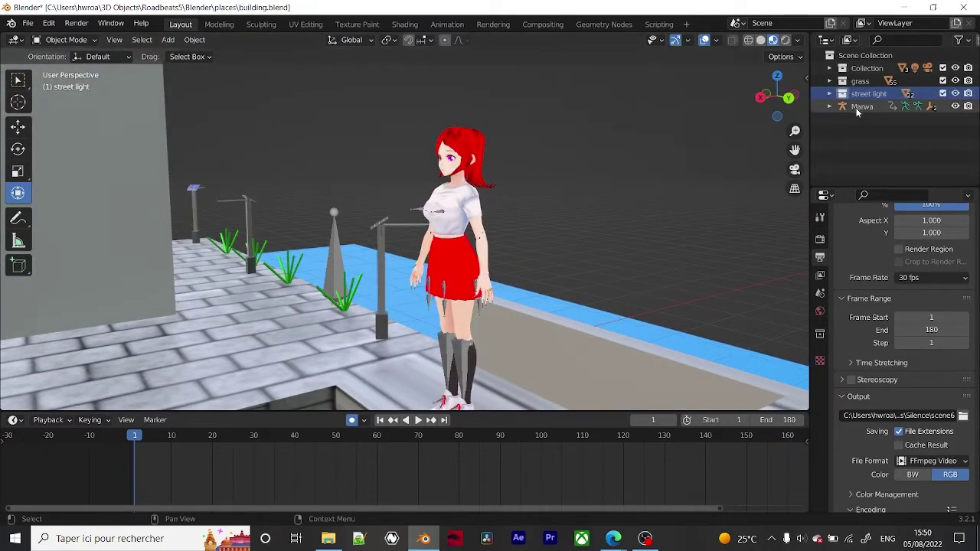
{"action": "left_click", "coordinate": [862, 106]}
{"action": "left_click", "coordinate": [66, 40]}
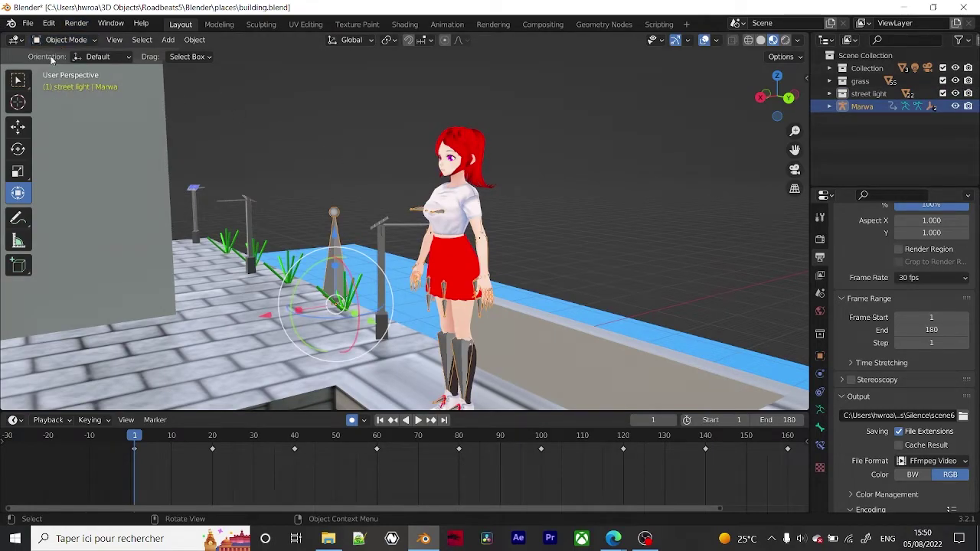
{"action": "left_click", "coordinate": [65, 40]}
{"action": "left_click", "coordinate": [69, 81]}
{"action": "middle_click_drag", "start_coordinate": [379, 187], "coordinate": [368, 187]}
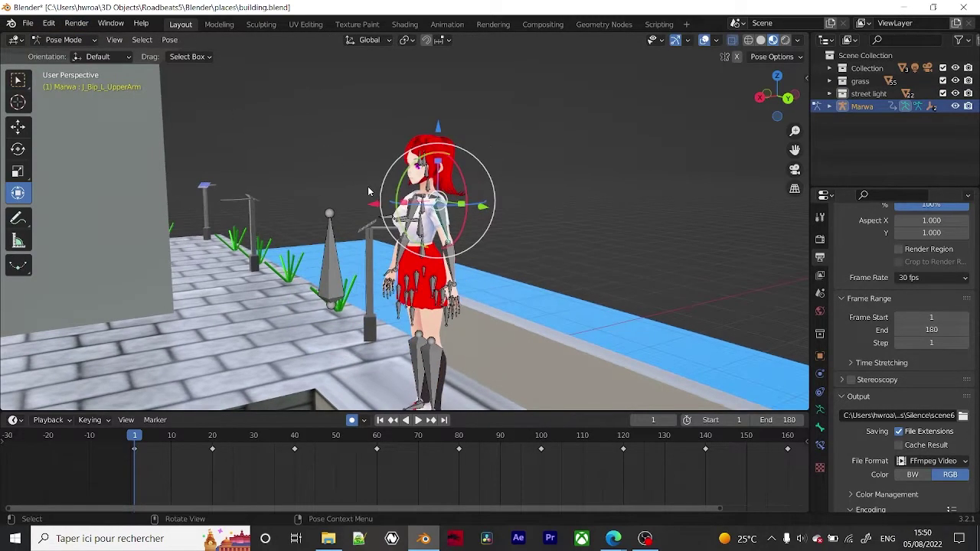
{"action": "scroll", "coordinate": [368, 188], "scroll_direction": "up", "scroll_amount": 1}
{"action": "mouse_move", "coordinate": [433, 184]}
{"action": "middle_mouse_down"}
{"action": "mouse_move", "coordinate": [485, 180]}
{"action": "mouse_move", "coordinate": [418, 185]}
{"action": "middle_mouse_up"}
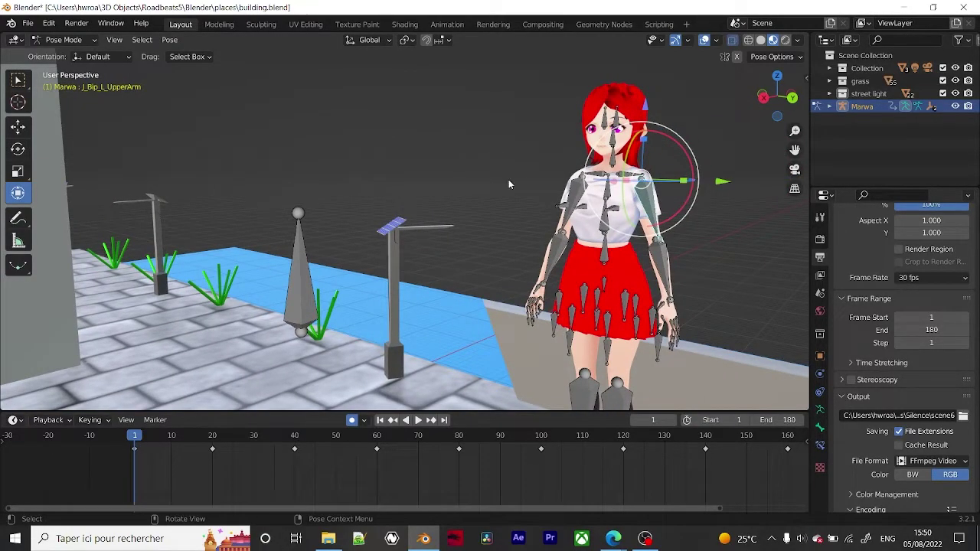
{"action": "middle_click_drag", "start_coordinate": [516, 175], "coordinate": [483, 177]}
{"action": "scroll", "coordinate": [485, 176], "scroll_direction": "up", "scroll_amount": 1}
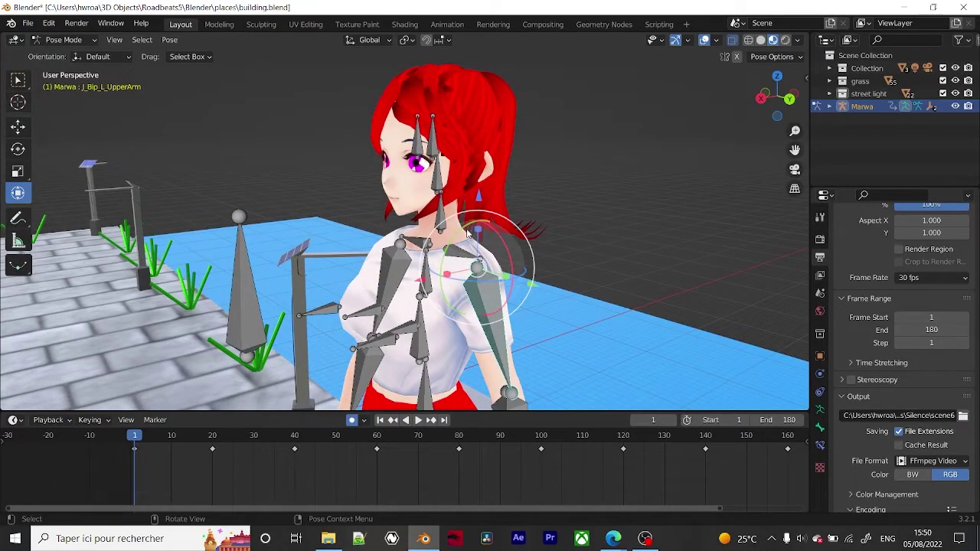
Try a small adjustment of the left upper arm bone and undo it
{"action": "left_click_drag", "start_coordinate": [465, 230], "coordinate": [436, 229], "text": "ctrl"}
{"action": "key", "text": "ctrl+z"}
Examine the avatar's full rig, its placement at the top of the stairs by the building, and the whole keyframe range in the timeline
{"action": "scroll", "coordinate": [446, 360], "scroll_direction": "down", "scroll_amount": 4}
{"action": "middle_click_drag", "start_coordinate": [446, 360], "coordinate": [446, 185], "text": "shift"}
{"action": "scroll", "coordinate": [448, 186], "scroll_direction": "down", "scroll_amount": 2}
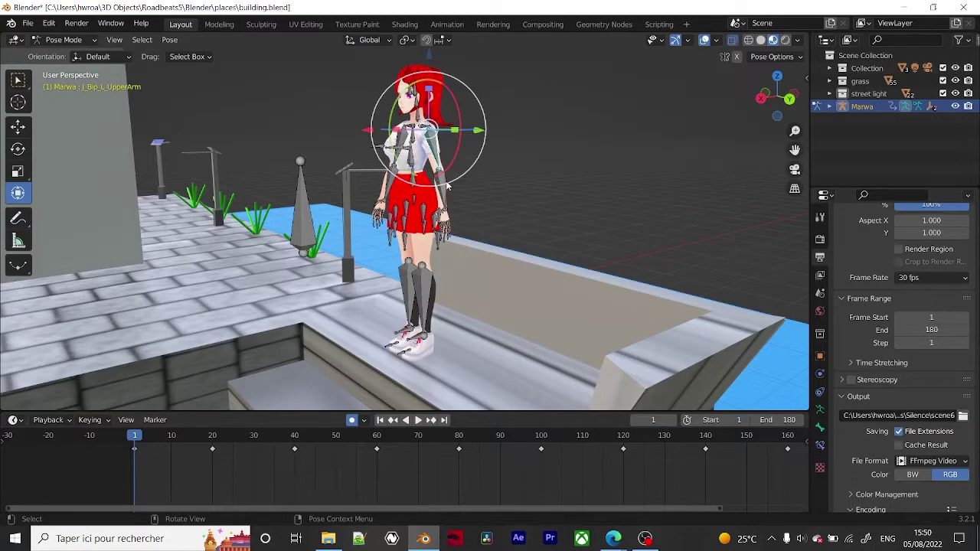
{"action": "scroll", "coordinate": [434, 205], "scroll_direction": "down", "scroll_amount": 6}
{"action": "scroll", "coordinate": [433, 203], "scroll_direction": "down", "scroll_amount": 4}
{"action": "middle_click_drag", "start_coordinate": [416, 205], "coordinate": [442, 203]}
{"action": "scroll", "coordinate": [442, 204], "scroll_direction": "up", "scroll_amount": 8}
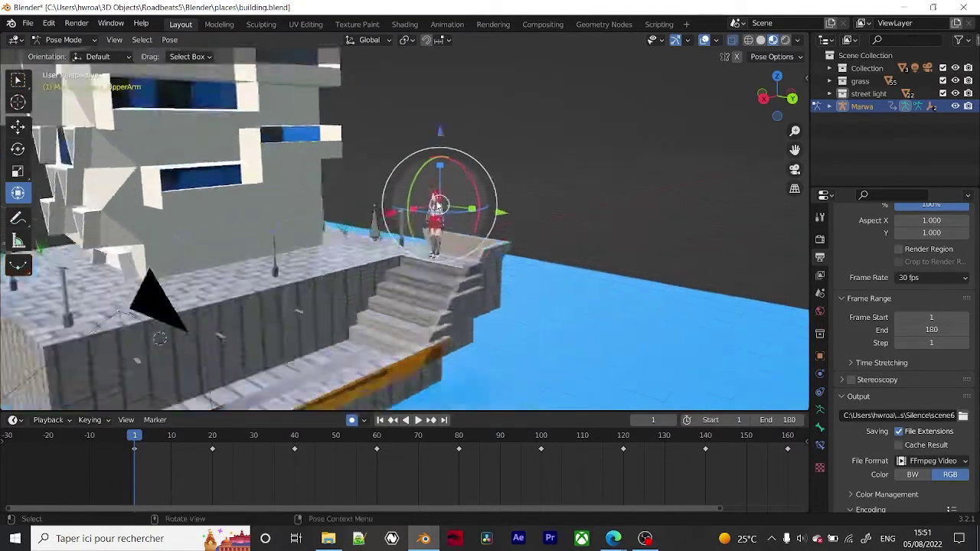
{"action": "scroll", "coordinate": [439, 479], "scroll_direction": "down", "scroll_amount": 4}
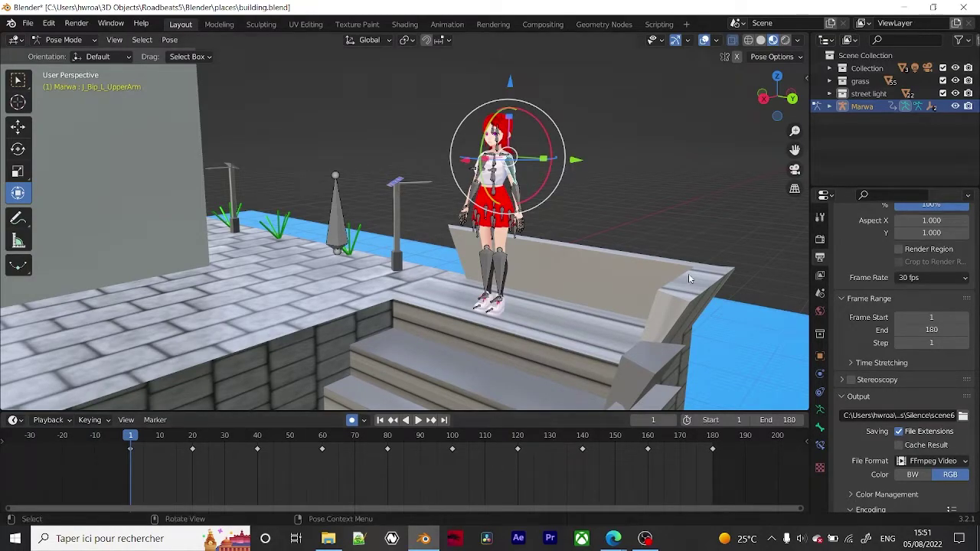
{"action": "scroll", "coordinate": [598, 186], "scroll_direction": "up", "scroll_amount": 5}
{"action": "scroll", "coordinate": [600, 186], "scroll_direction": "down", "scroll_amount": 1}
{"action": "middle_click_drag", "start_coordinate": [602, 184], "coordinate": [591, 204]}
{"action": "scroll", "coordinate": [594, 202], "scroll_direction": "down", "scroll_amount": 3}
Switch the Marwa armature from Pose Mode to Object Mode and view the avatar more from the front
{"action": "left_click", "coordinate": [64, 40]}
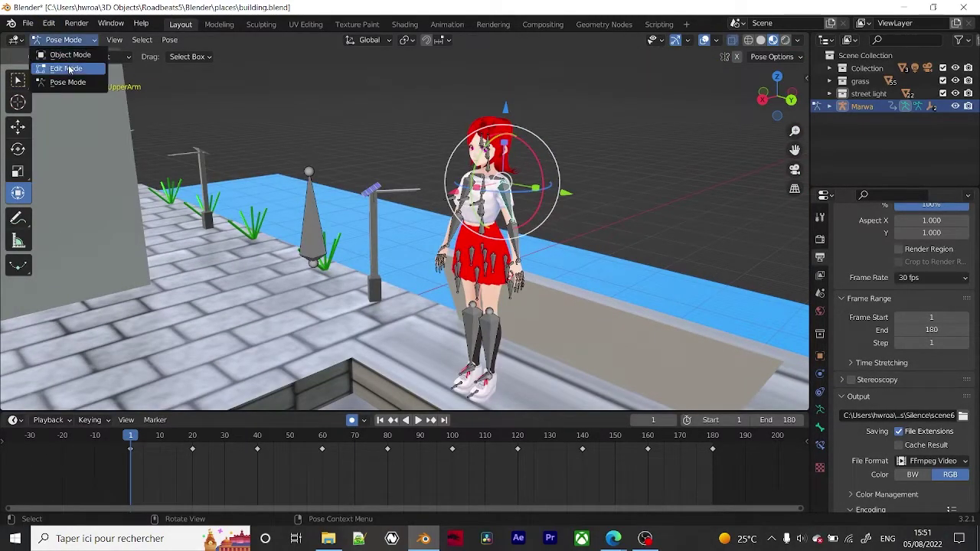
{"action": "left_click", "coordinate": [63, 38]}
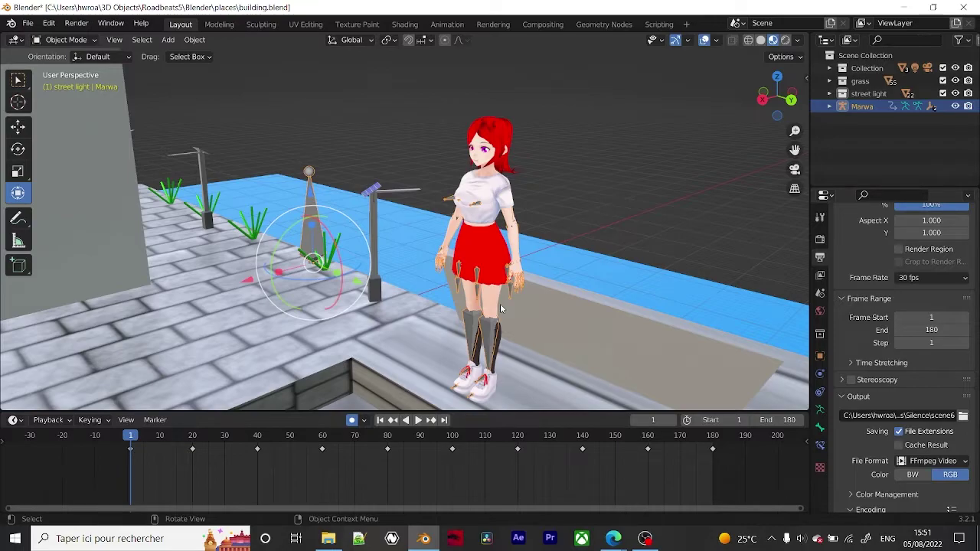
{"action": "middle_click_drag", "start_coordinate": [437, 339], "coordinate": [507, 217]}
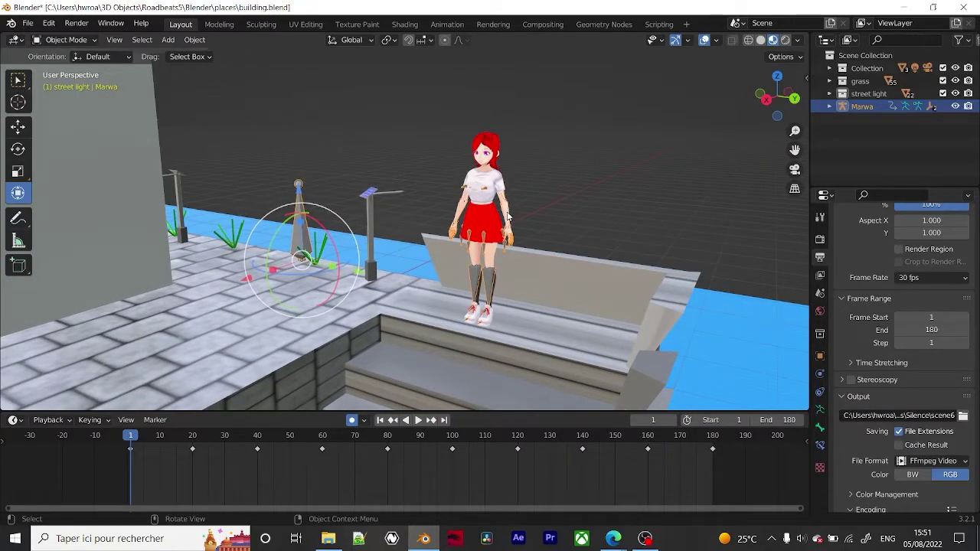